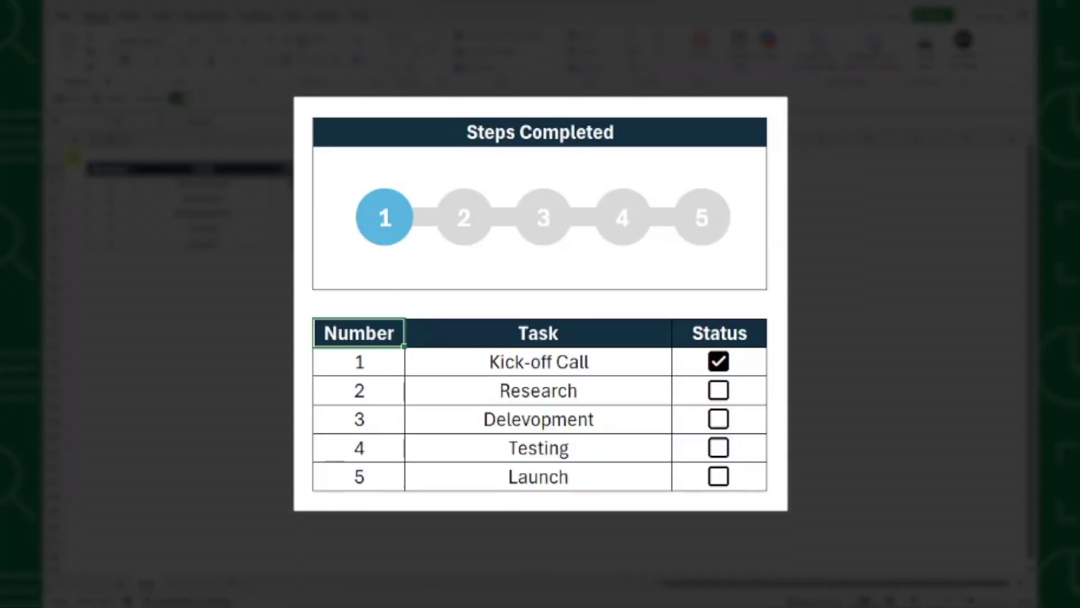
# - Tick the Research, Delevopment, Testing and Launch checkboxes to mark those tasks done
pyautogui.click(719, 393)
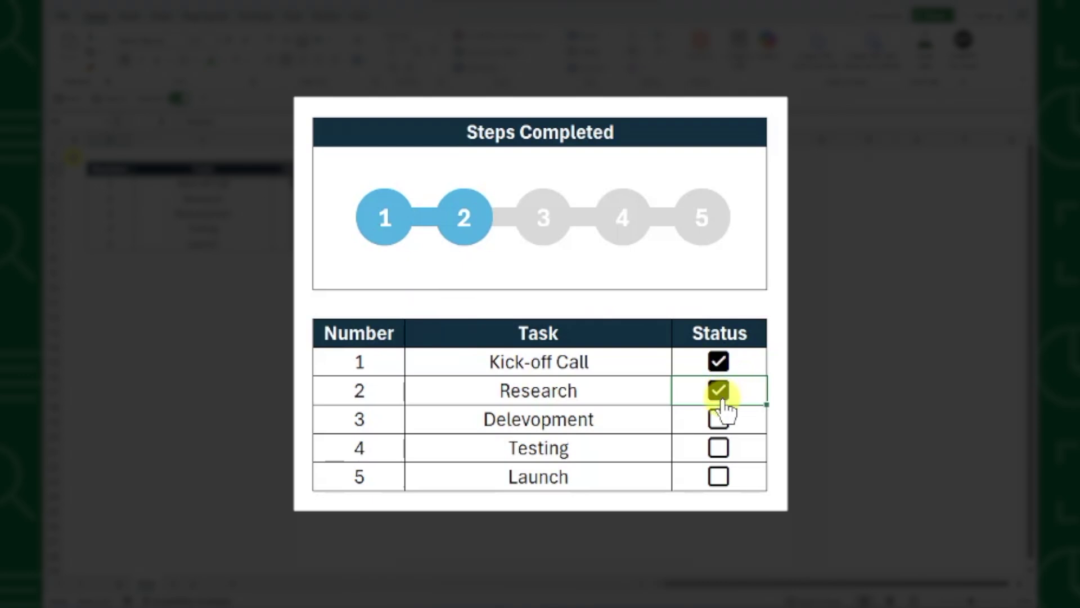
pyautogui.click(720, 419)
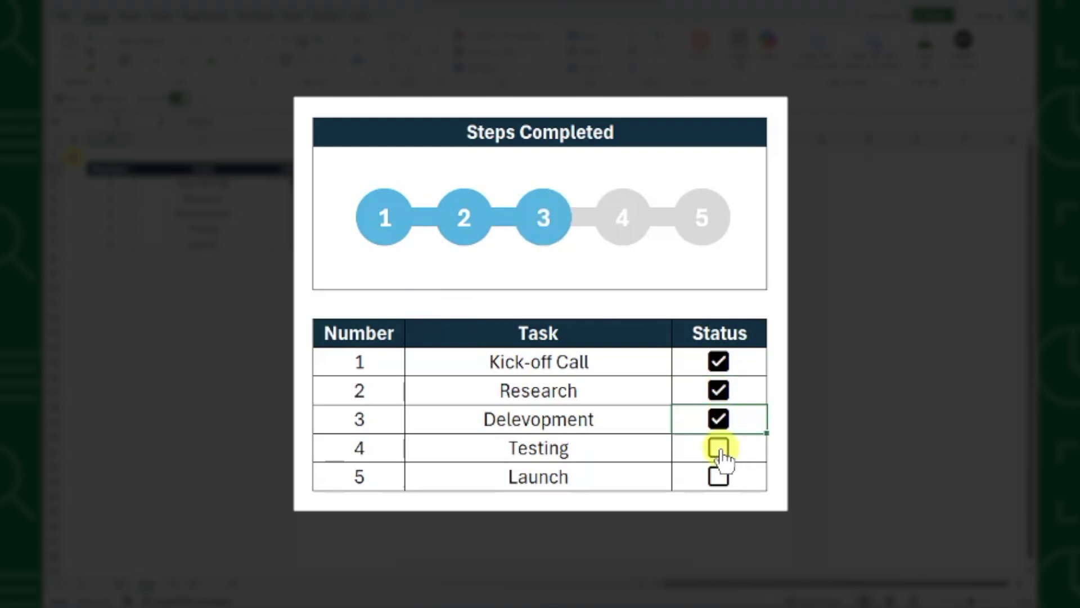
pyautogui.click(719, 447)
pyautogui.click(721, 476)
pyautogui.click(719, 477)
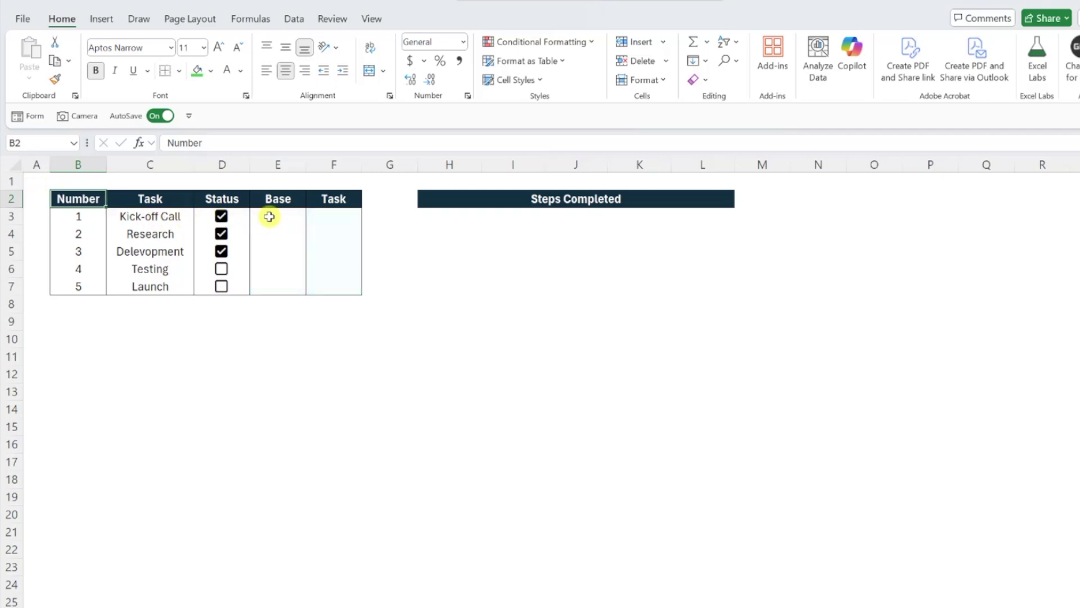
# - Enter 1 in Base cell E3 and fill it down through E7
pyautogui.click(292, 217)
pyautogui.write('1')
pyautogui.press('Return')
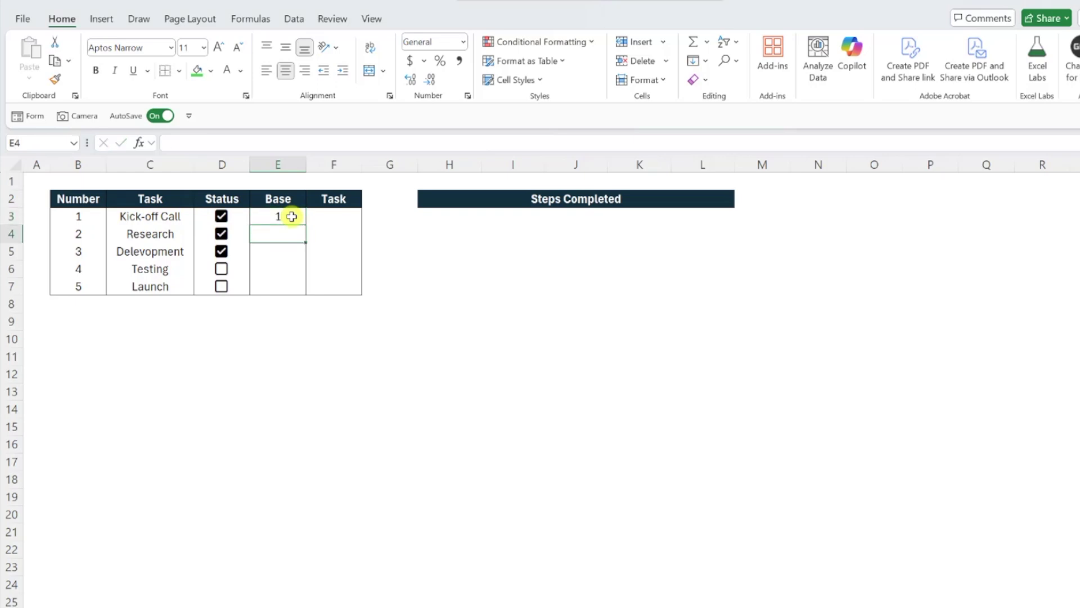
pyautogui.click(292, 216)
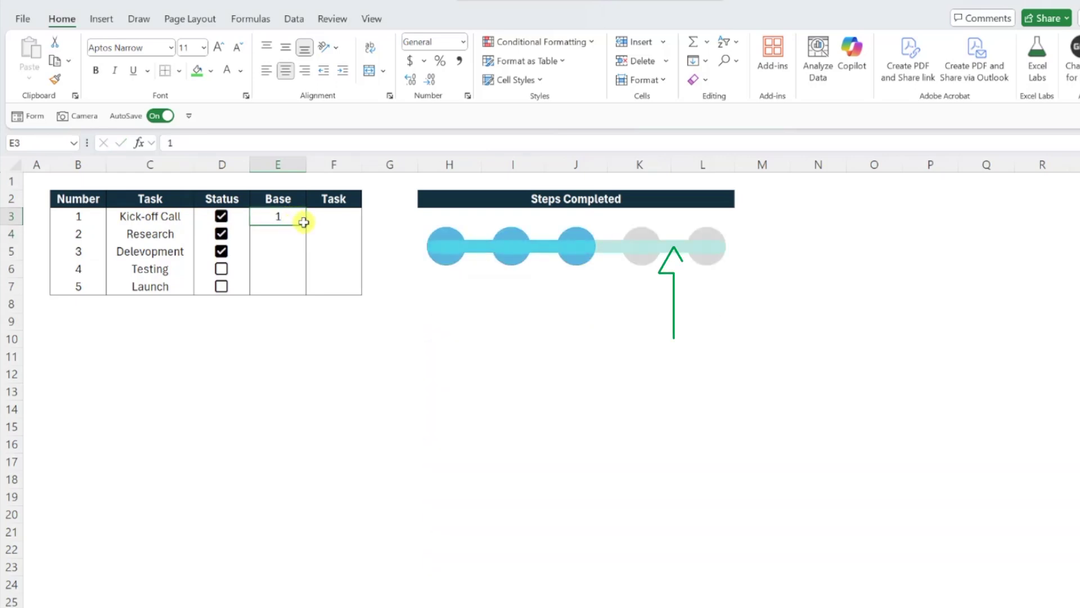
pyautogui.doubleClick(306, 224)
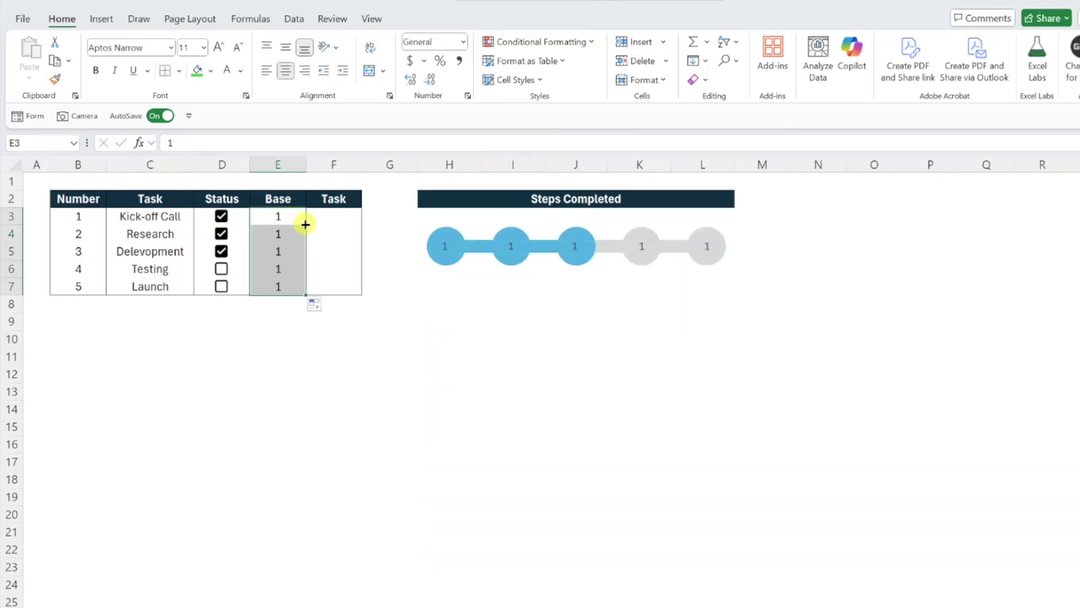
pyautogui.click(307, 224)
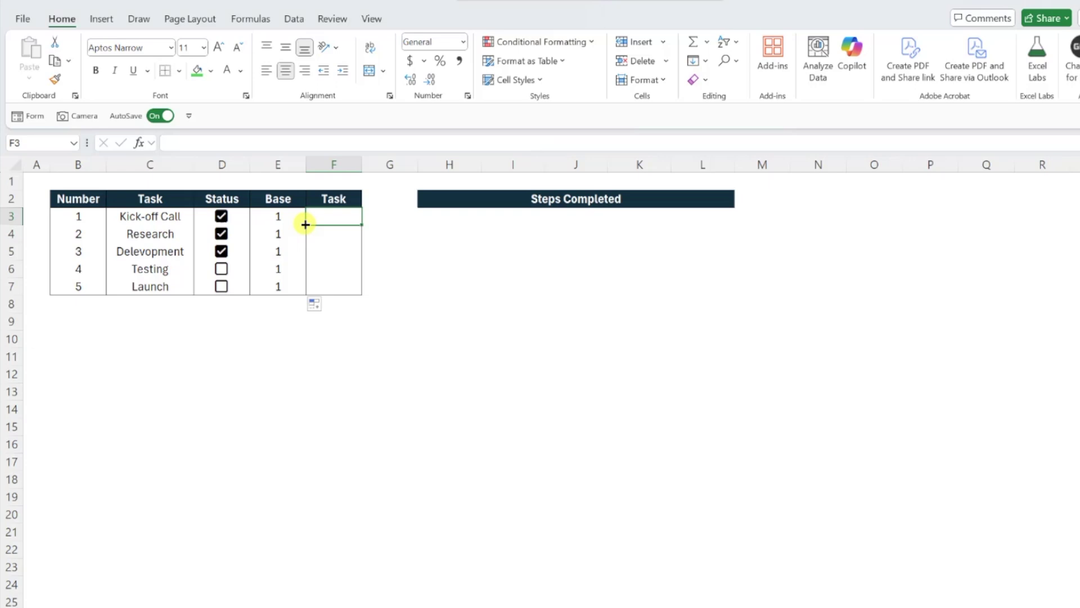
# - Enter =IF(D3=TRUE,1,NA()) in F3 and copy it down the Task column to F7
pyautogui.write('=if')
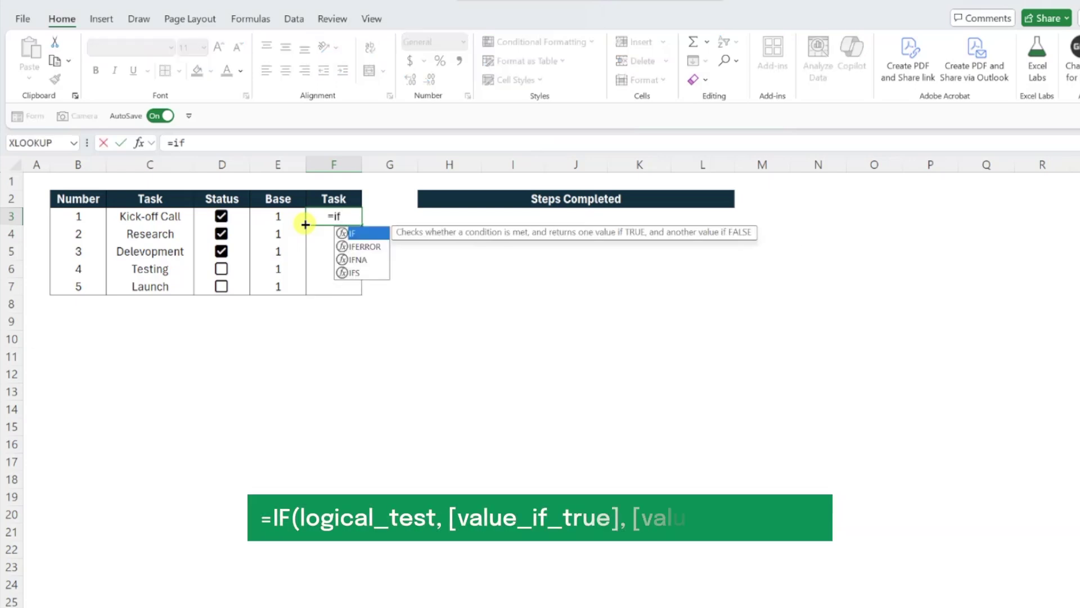
pyautogui.press('Tab')
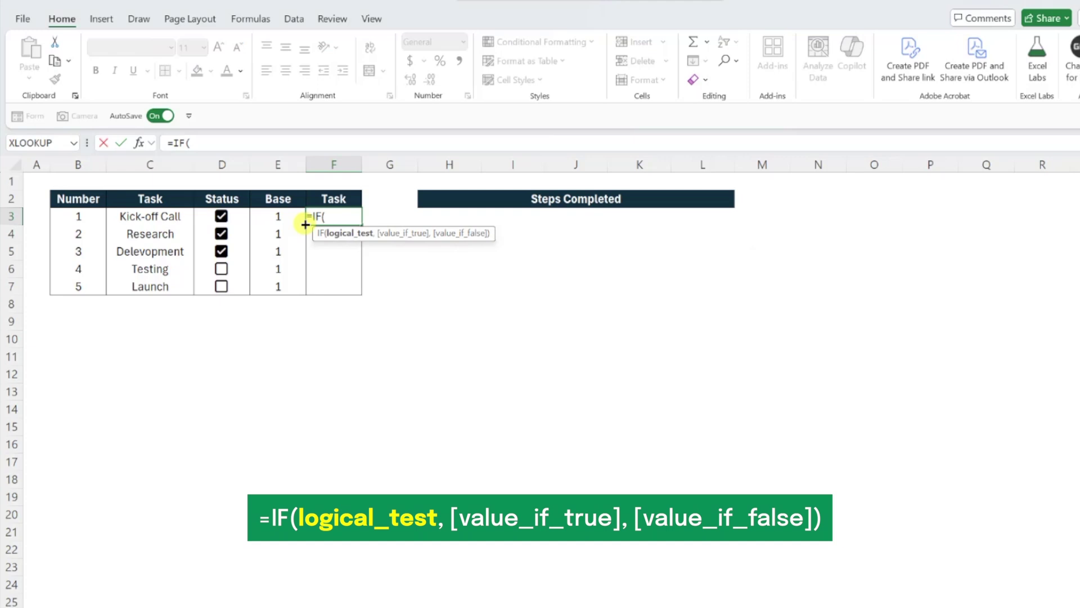
pyautogui.click(243, 217)
pyautogui.write('=')
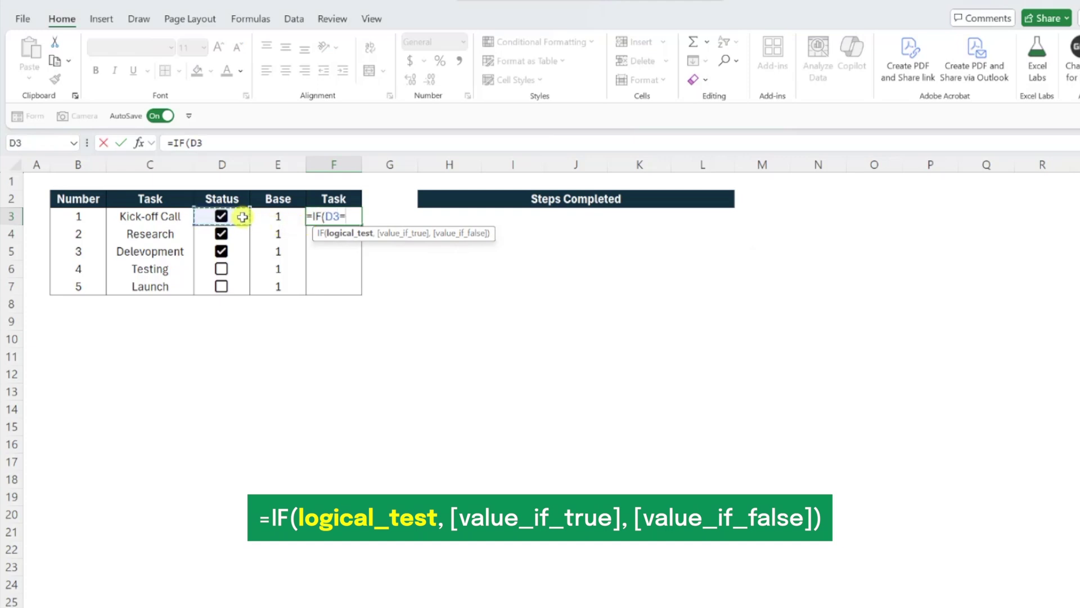
pyautogui.write('TRUE')
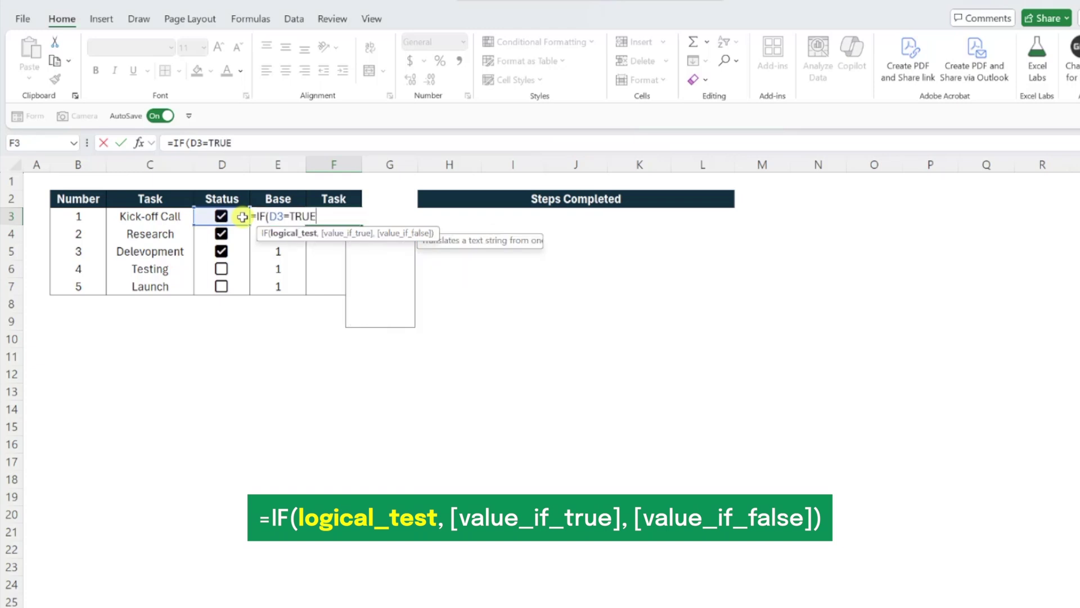
pyautogui.write(',')
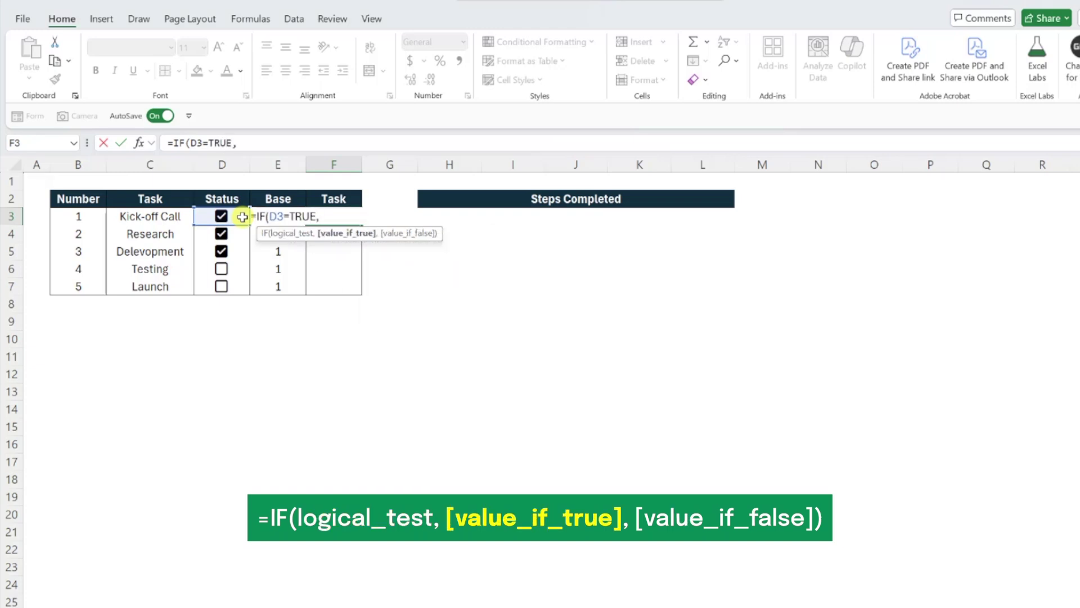
pyautogui.write('1,na')
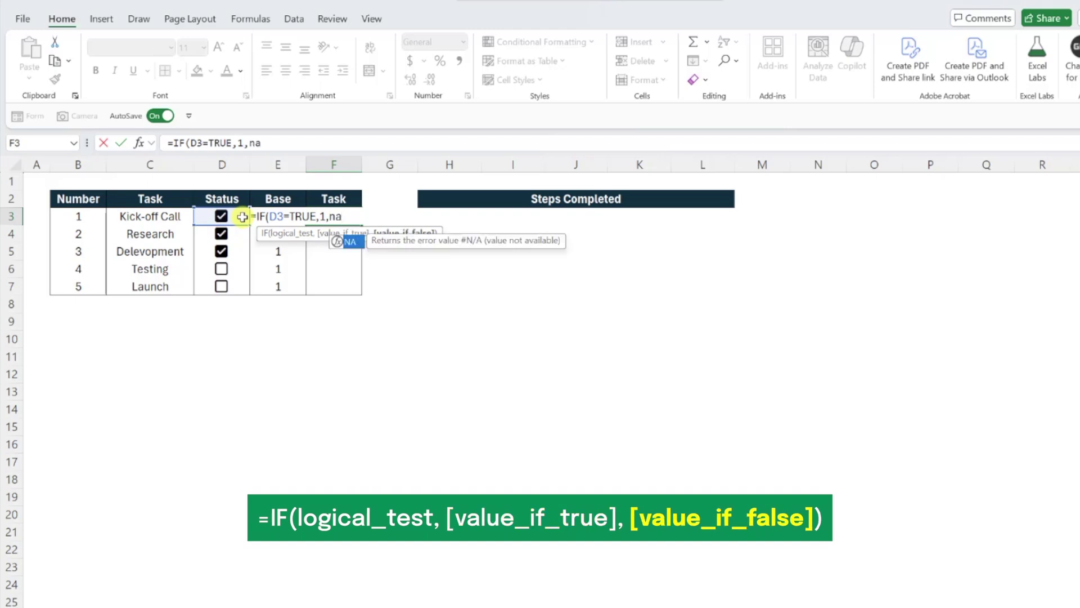
pyautogui.press('Tab')
pyautogui.write('))')
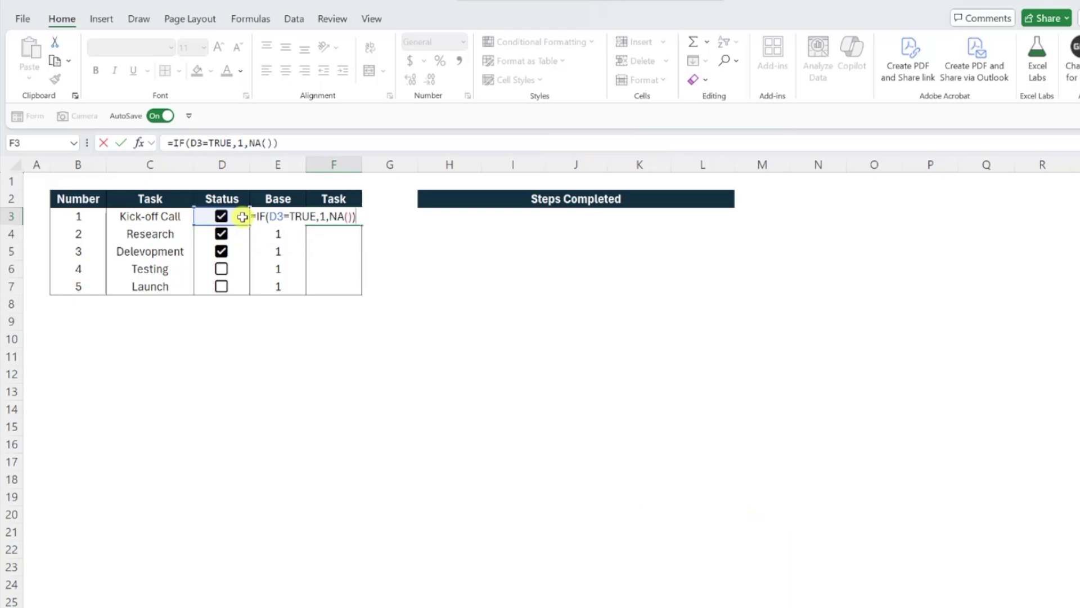
pyautogui.press('Return')
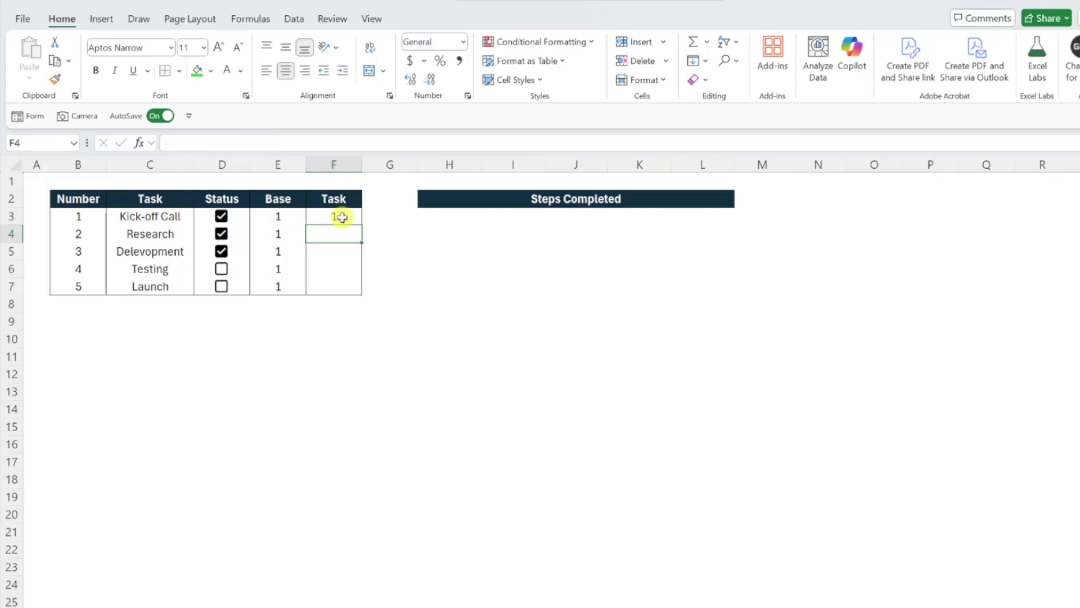
pyautogui.click(350, 220)
pyautogui.doubleClick(362, 225)
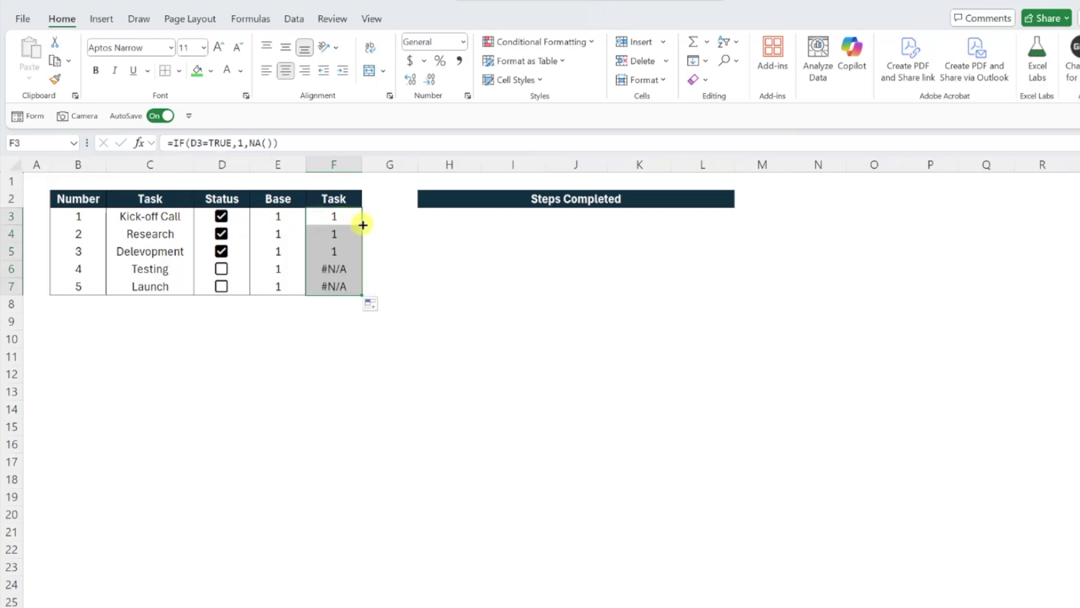
# - Insert a Line with Markers chart from the Base and Task data in E2:F7
pyautogui.press('Down')
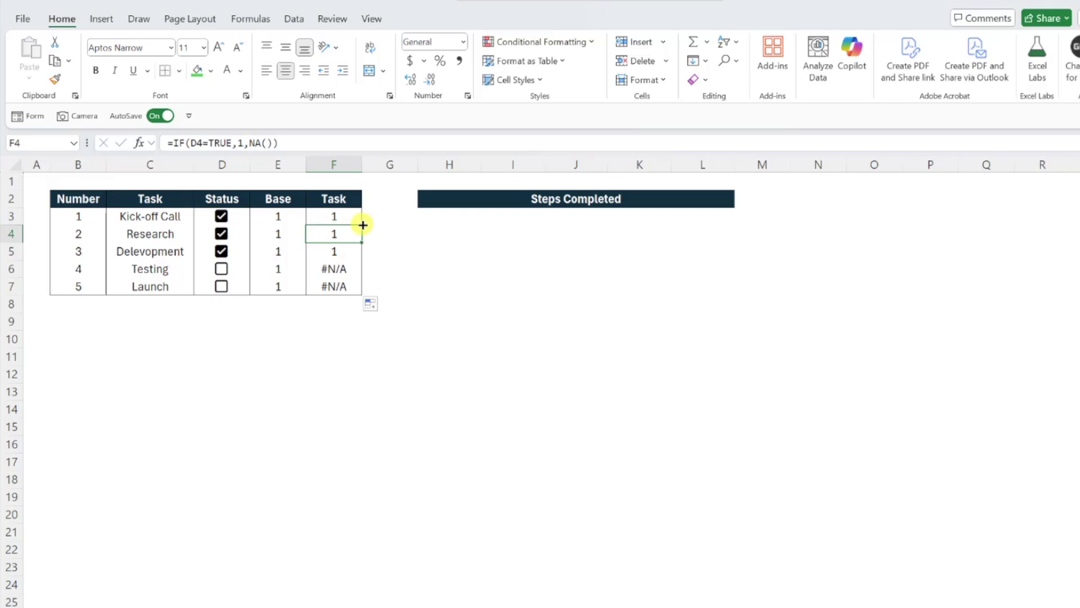
pyautogui.click(301, 202)
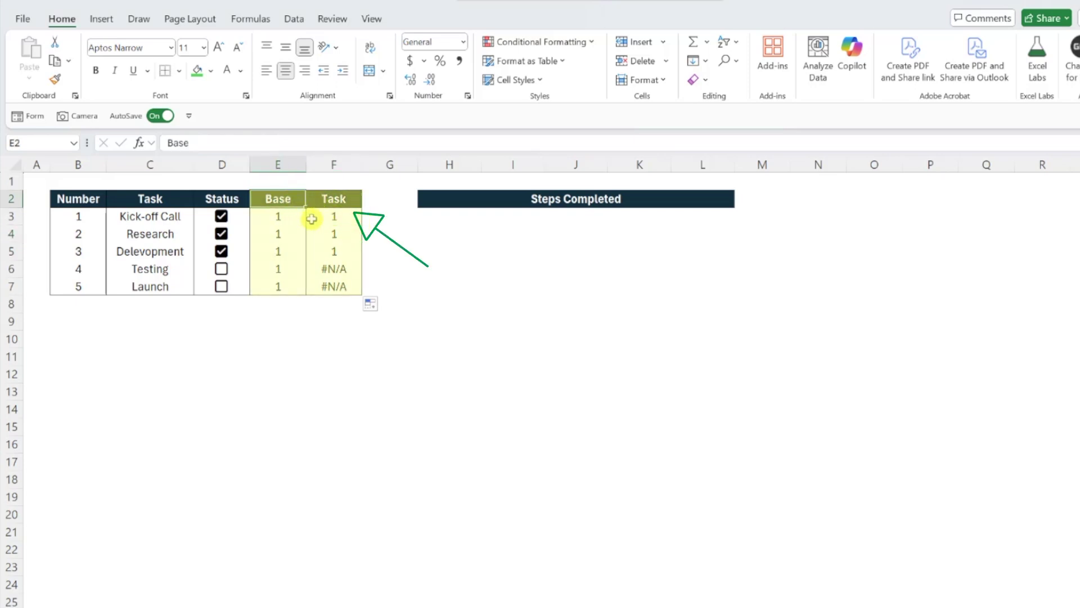
pyautogui.moveTo(312, 219); pyautogui.dragTo(343, 282)
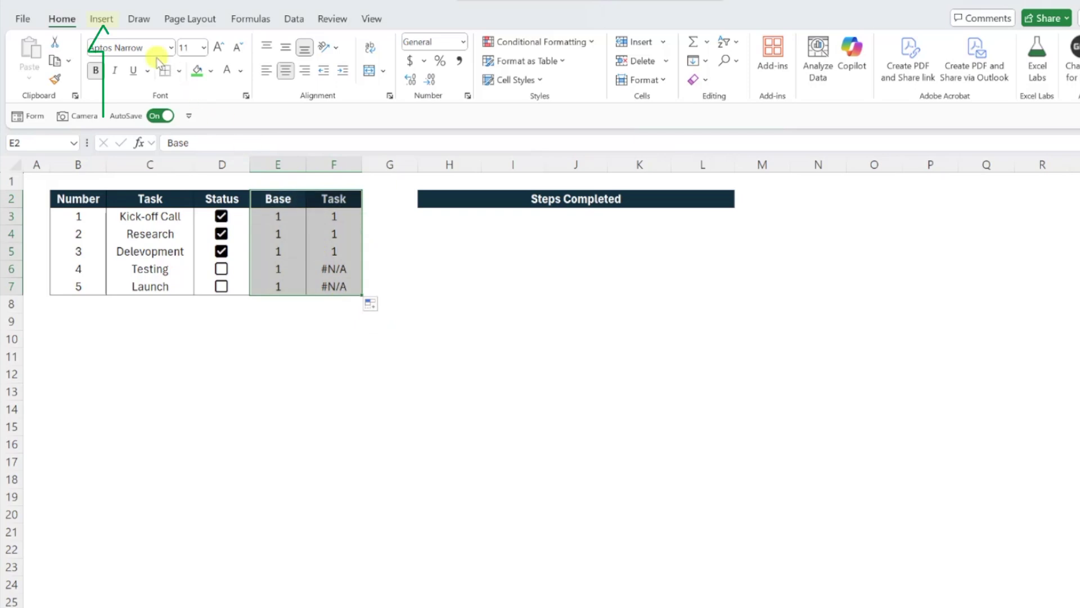
pyautogui.click(103, 19)
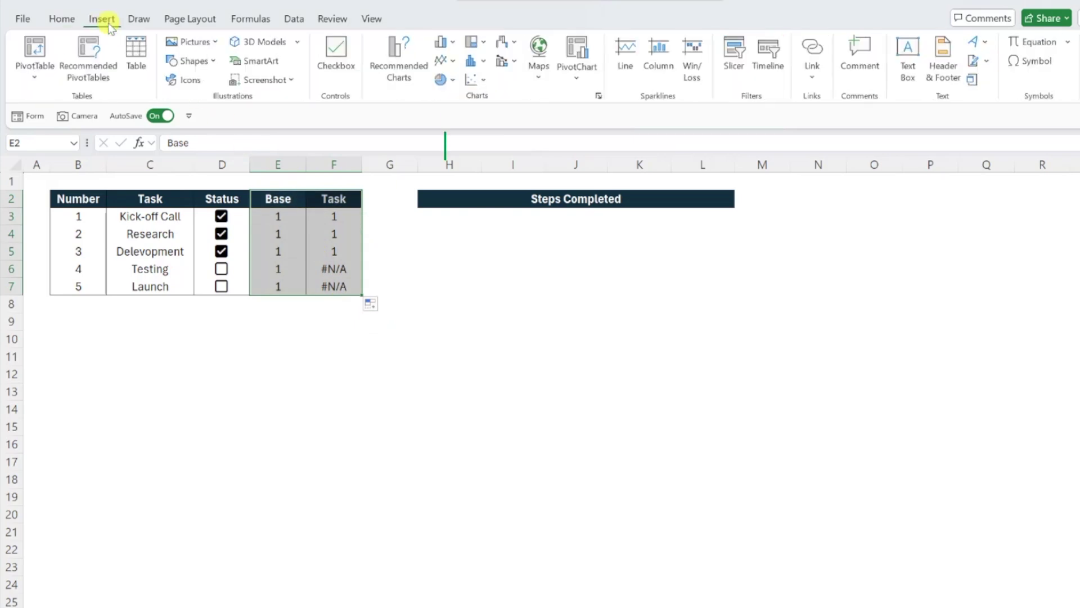
pyautogui.click(445, 60)
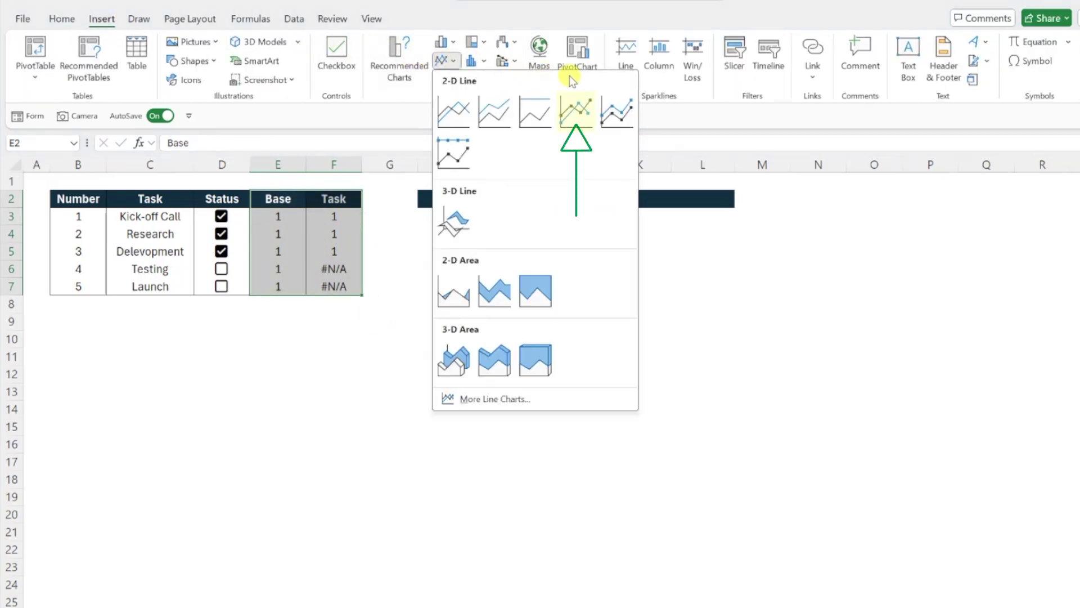
pyautogui.click(578, 107)
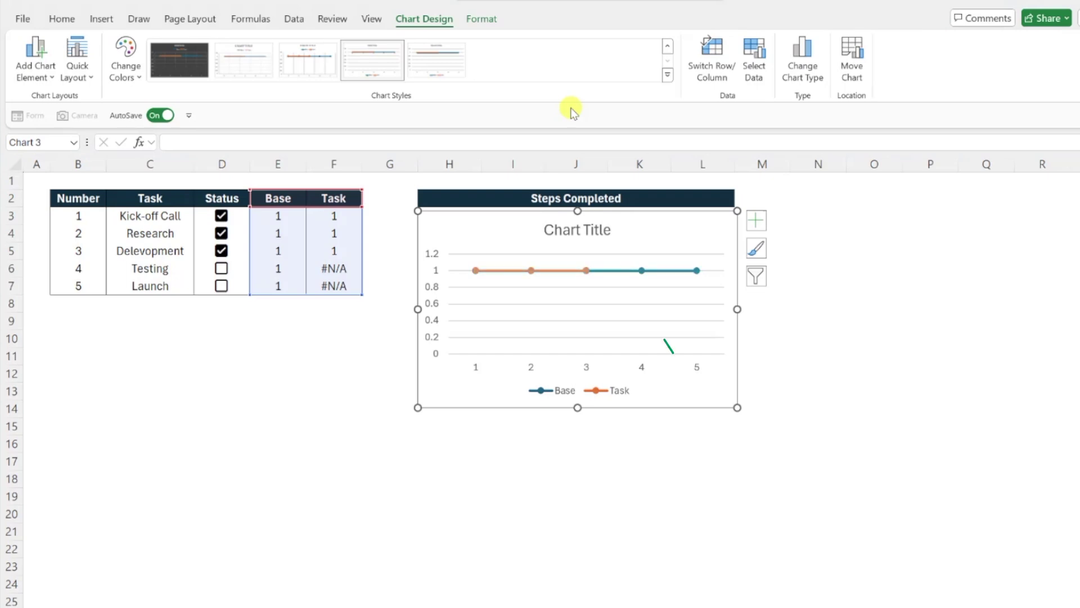
# - Format the Base series line as a solid light grey line 10 pt wide
pyautogui.click(611, 271)
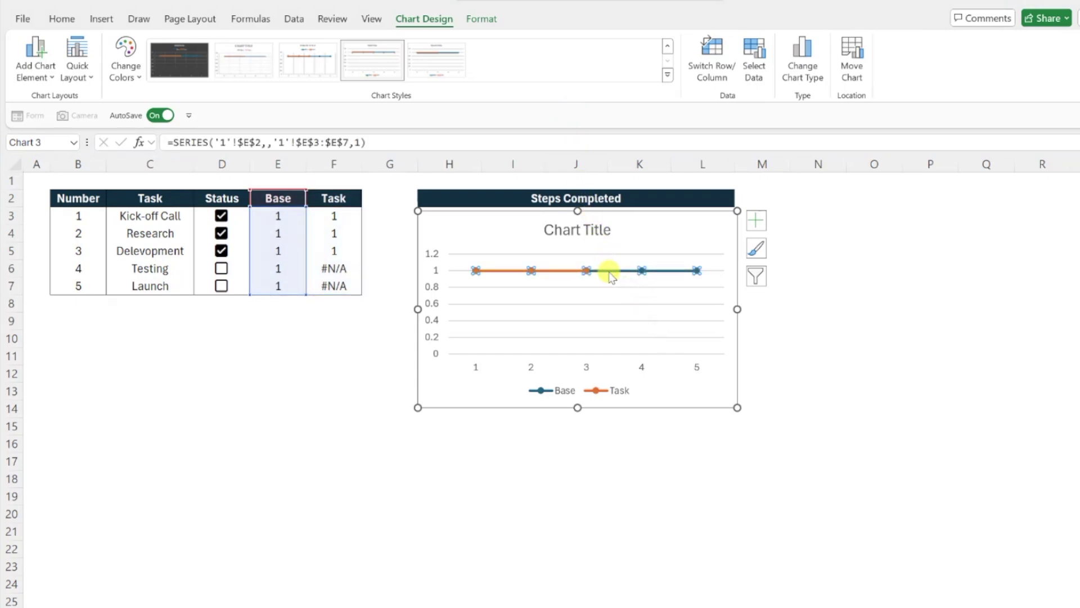
pyautogui.rightClick(612, 273)
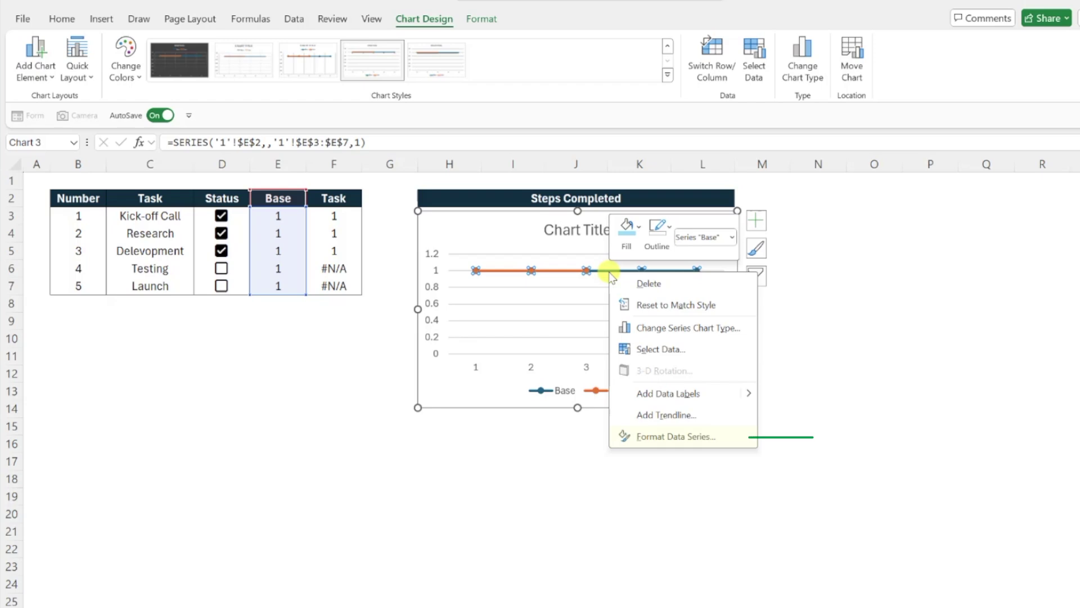
pyautogui.click(641, 436)
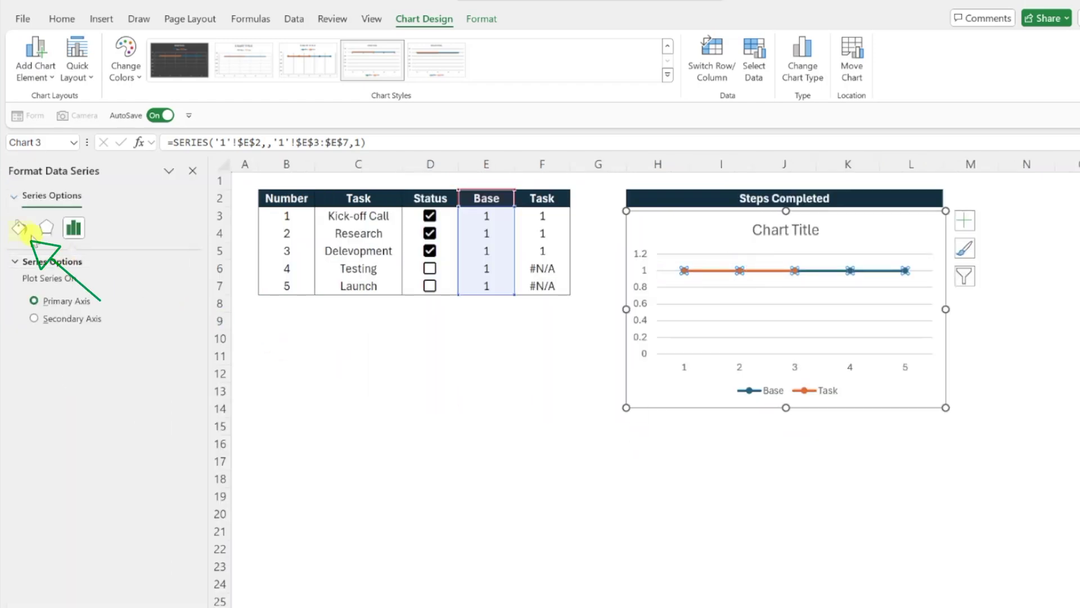
pyautogui.click(20, 228)
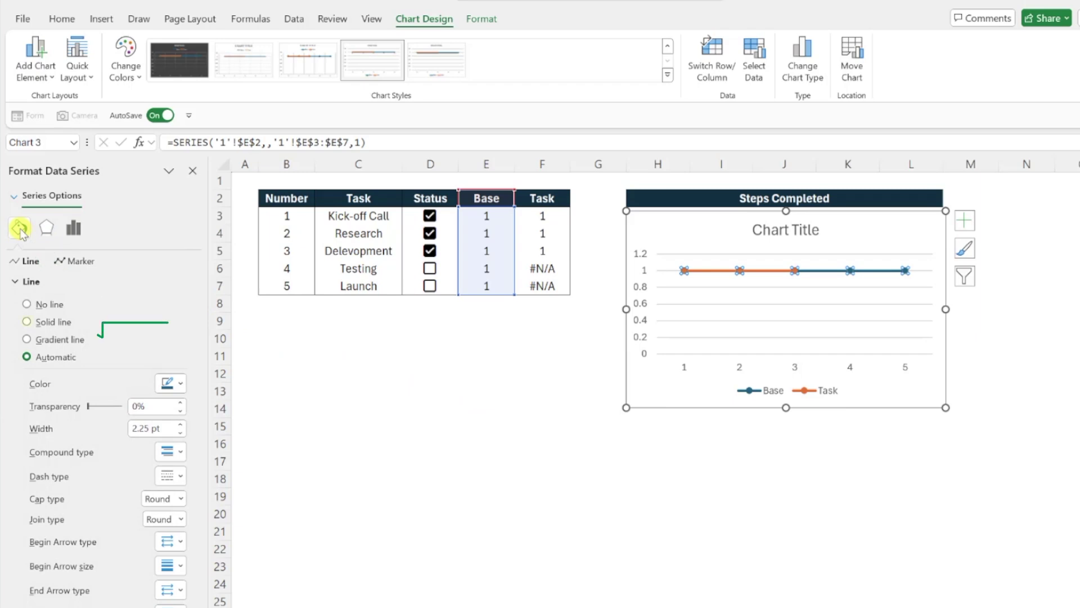
pyautogui.click(27, 323)
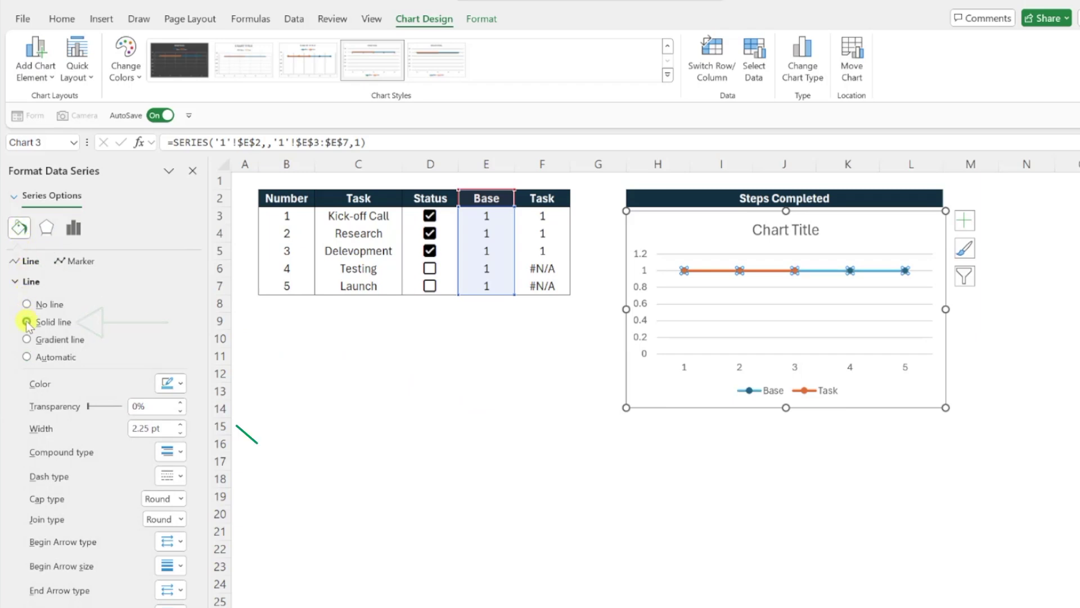
pyautogui.click(168, 383)
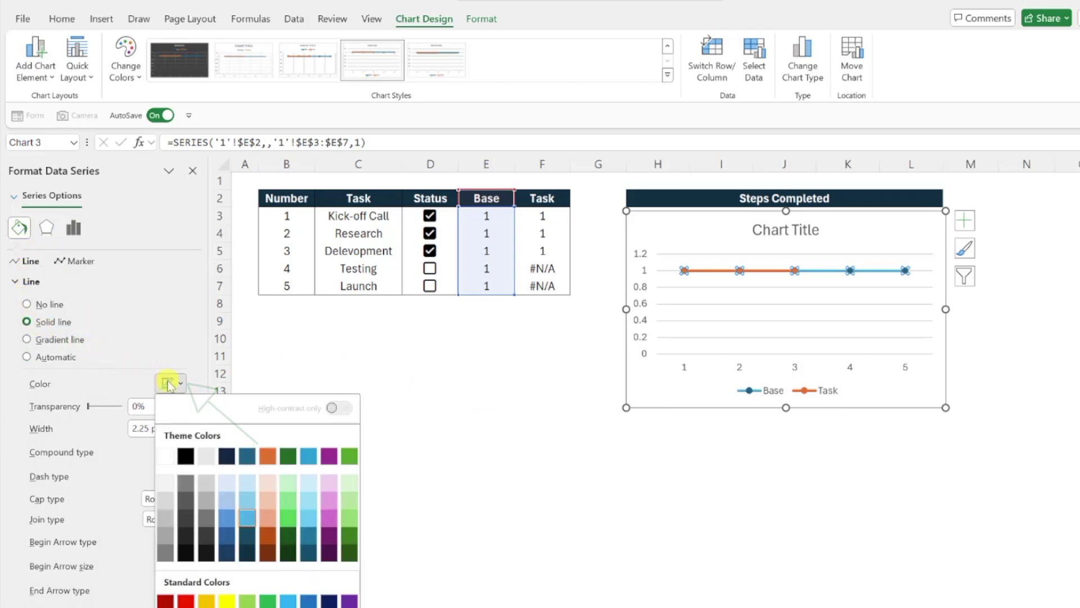
pyautogui.click(166, 498)
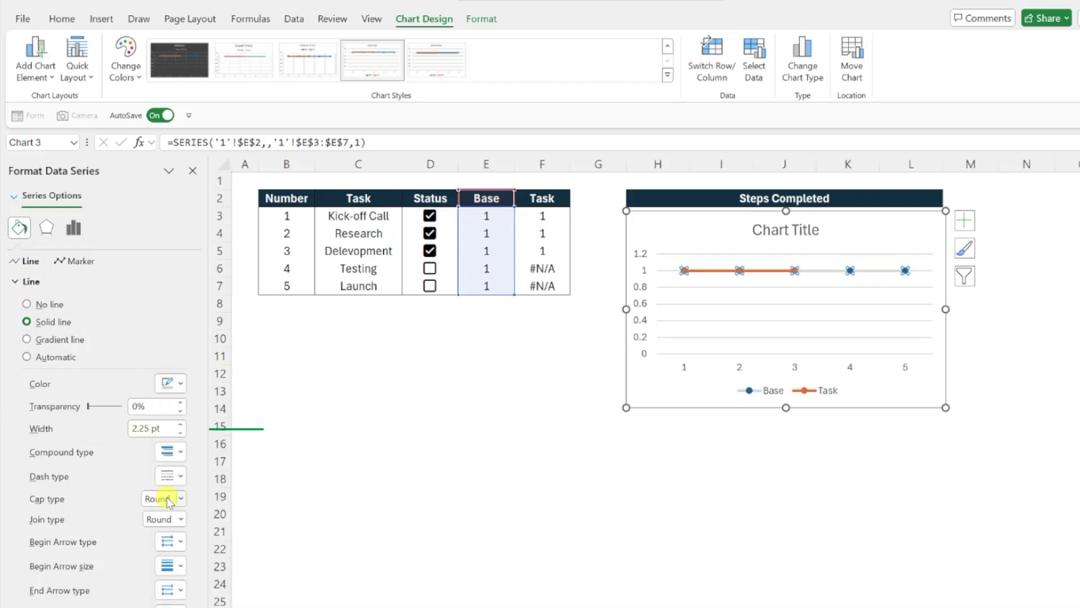
pyautogui.tripleClick(144, 428)
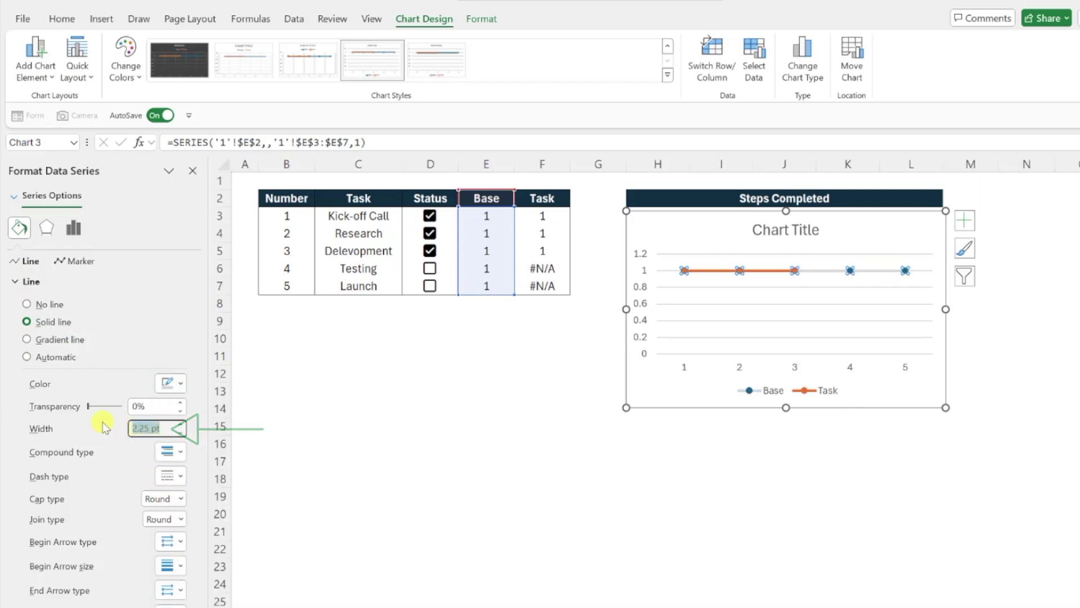
pyautogui.write('10')
pyautogui.press('Return')
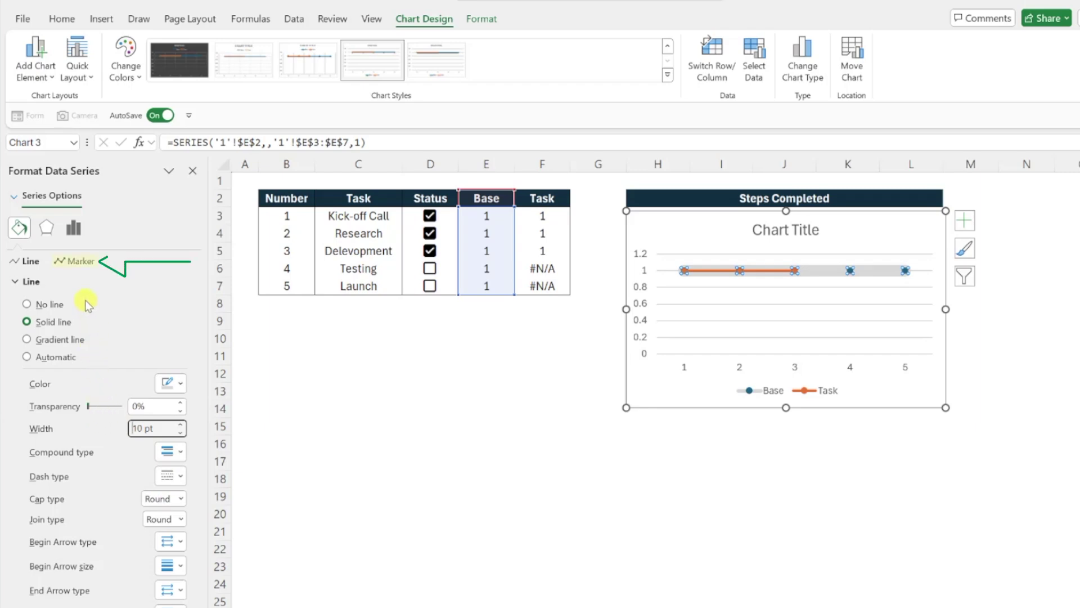
# - Give the Base series built-in markers of size 30 with light grey fill and no border
pyautogui.click(78, 262)
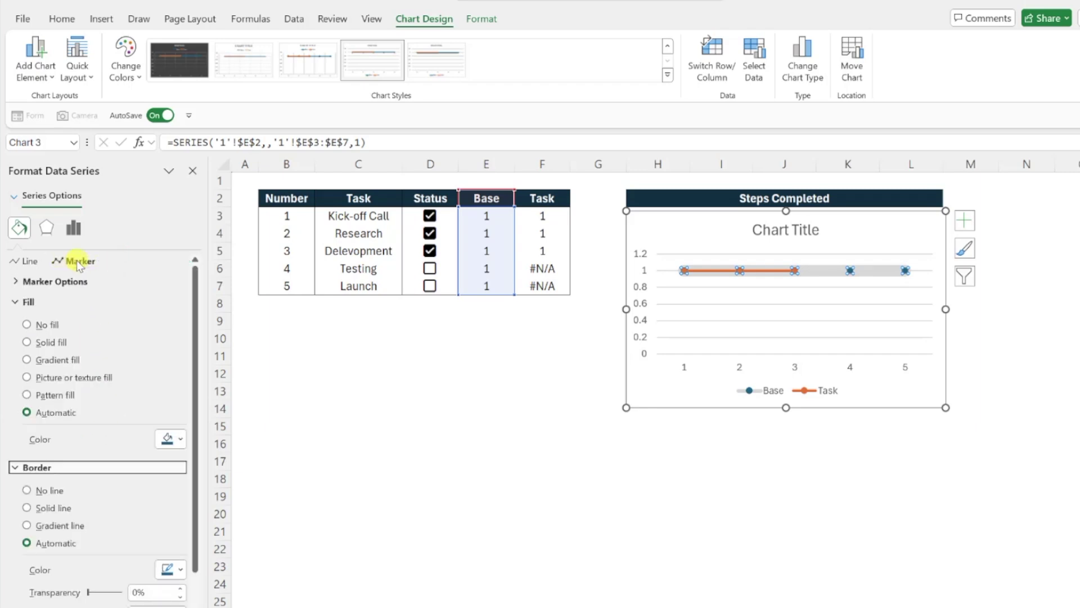
pyautogui.click(72, 282)
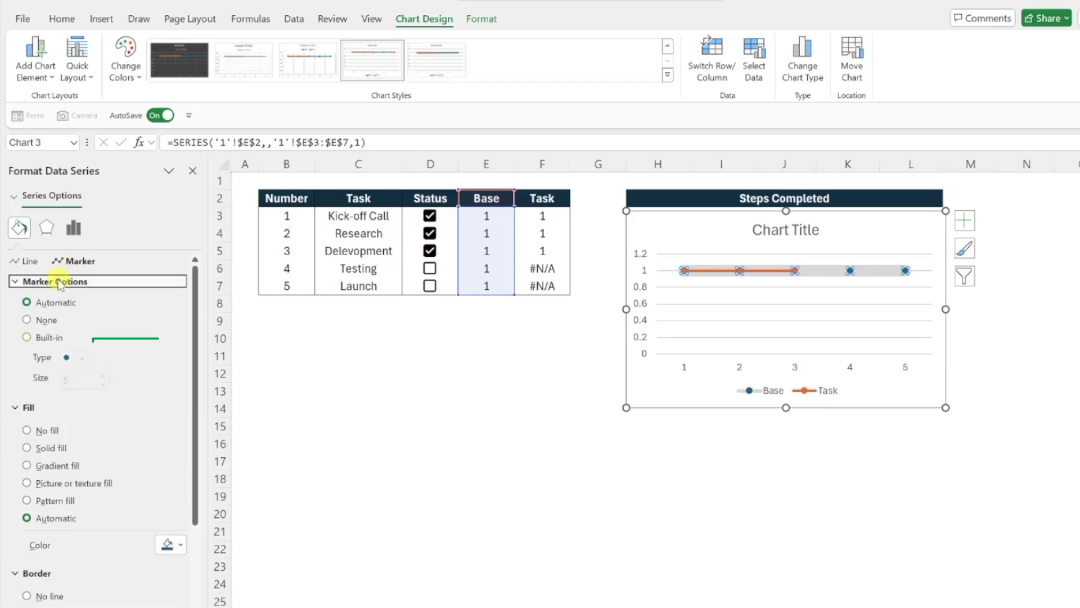
pyautogui.click(32, 338)
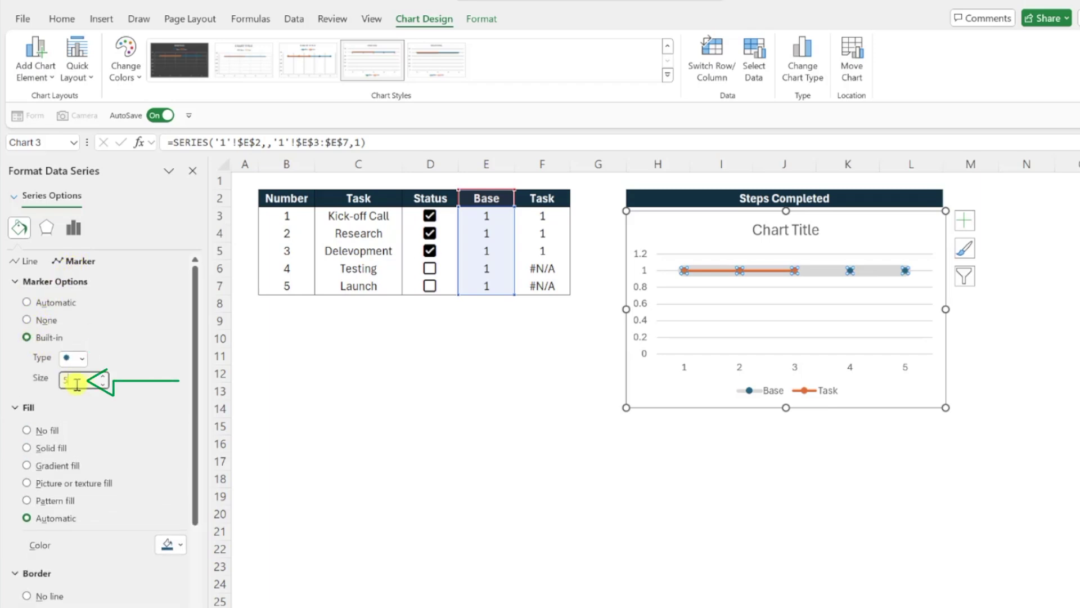
pyautogui.write('30')
pyautogui.press('Return')
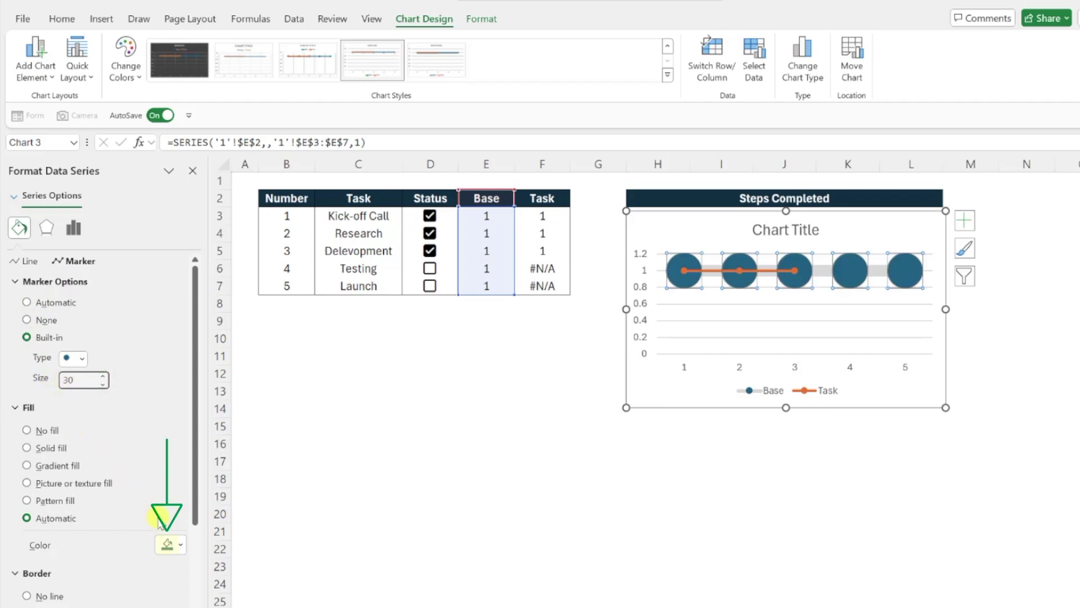
pyautogui.click(174, 545)
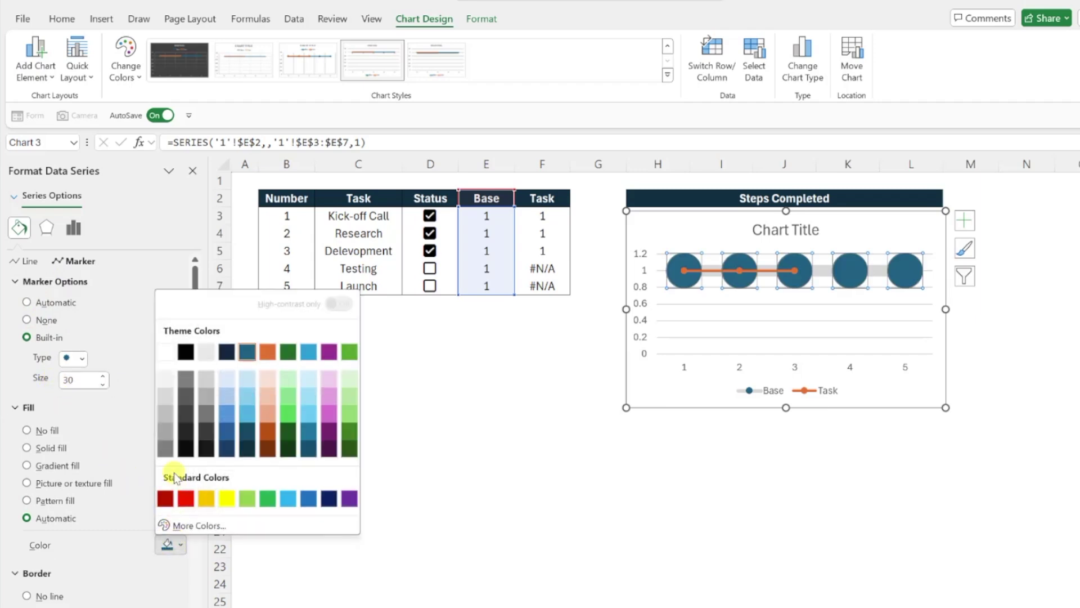
pyautogui.click(167, 398)
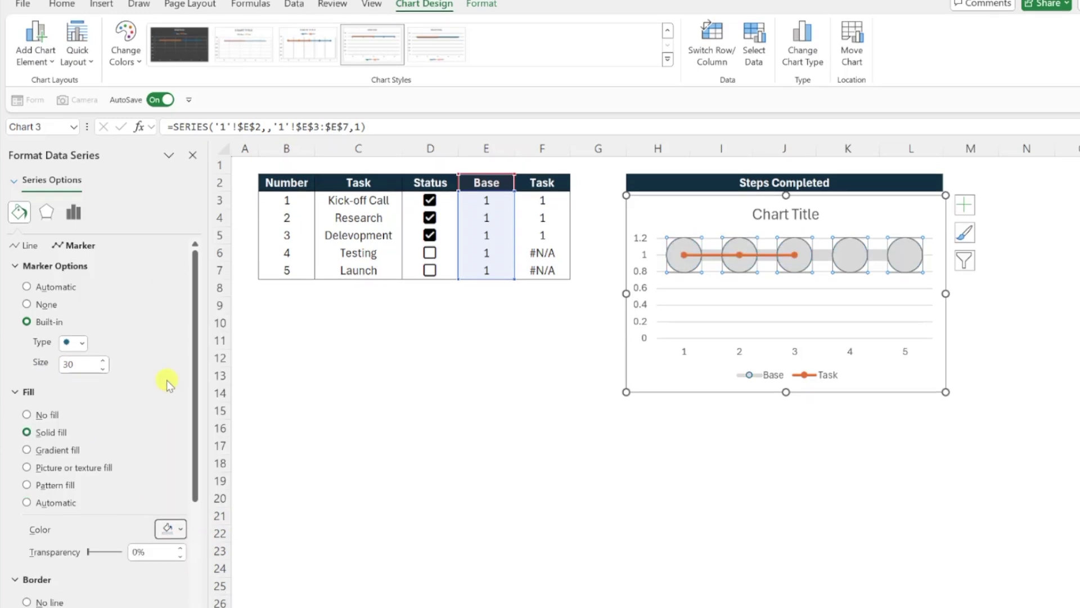
pyautogui.click(27, 529)
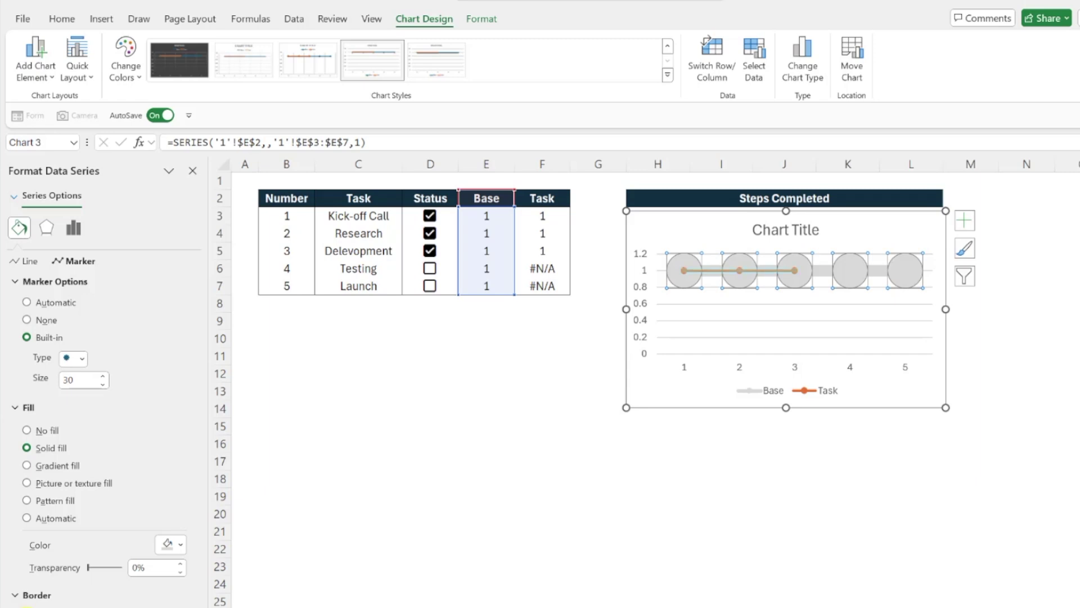
# - Make the Task series line solid, 10 pt wide and light blue
pyautogui.click(710, 273)
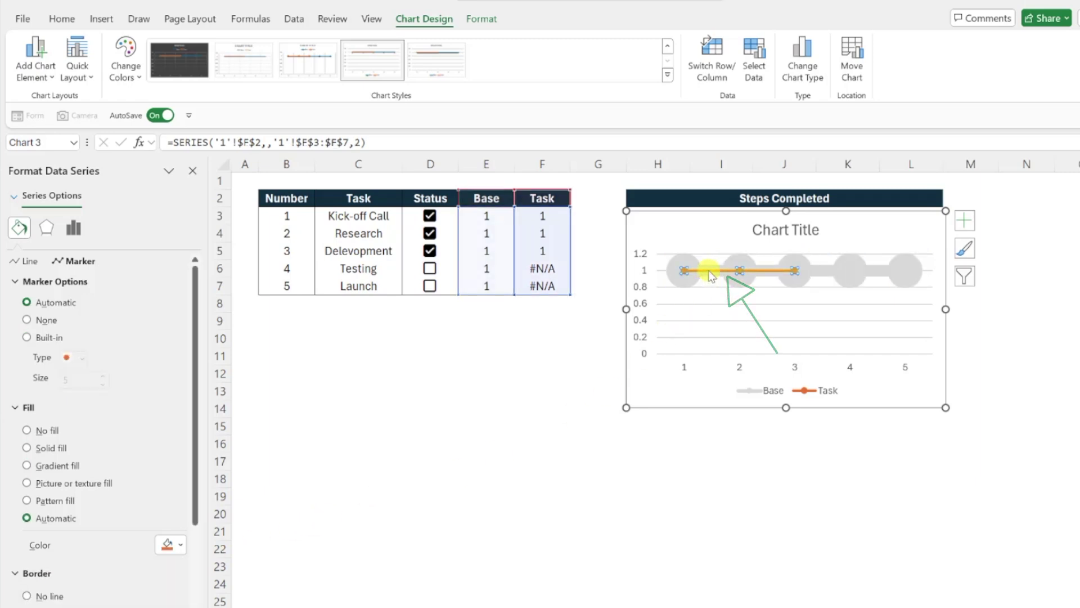
pyautogui.click(30, 263)
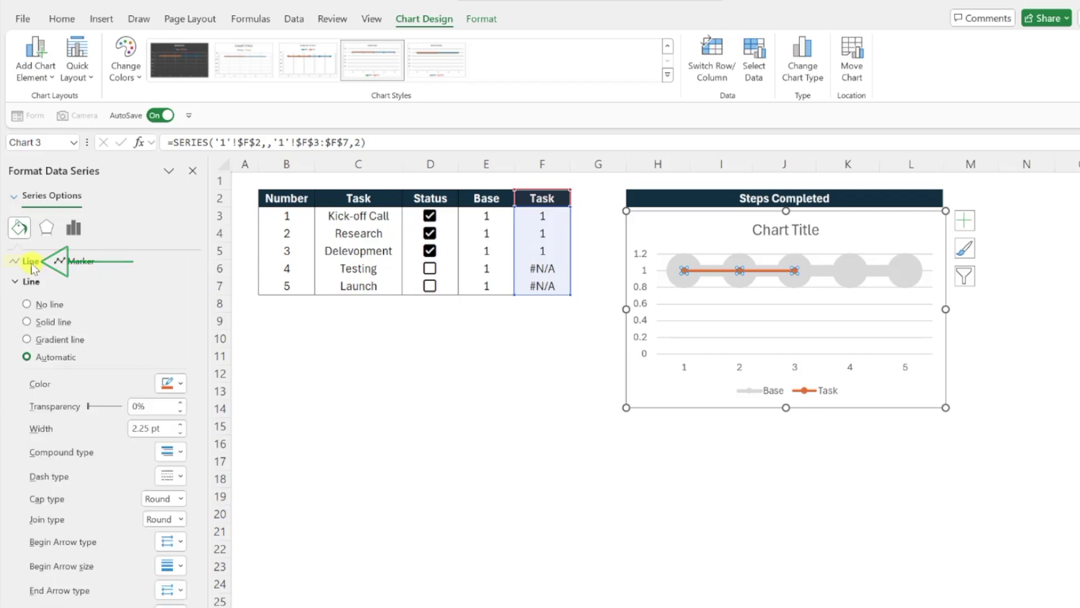
pyautogui.click(27, 322)
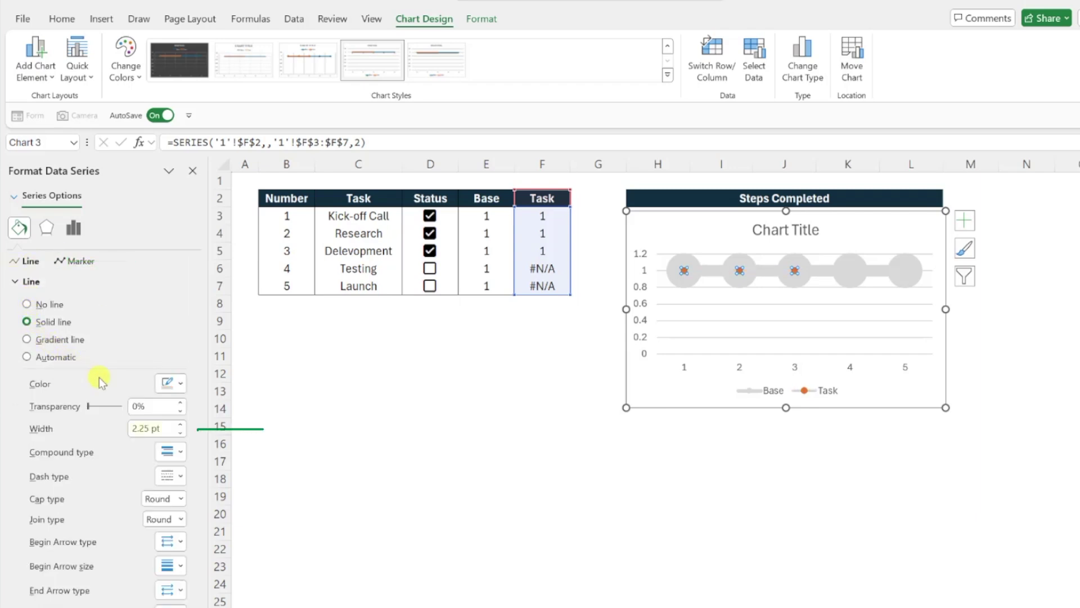
pyautogui.moveTo(159, 428); pyautogui.dragTo(117, 431)
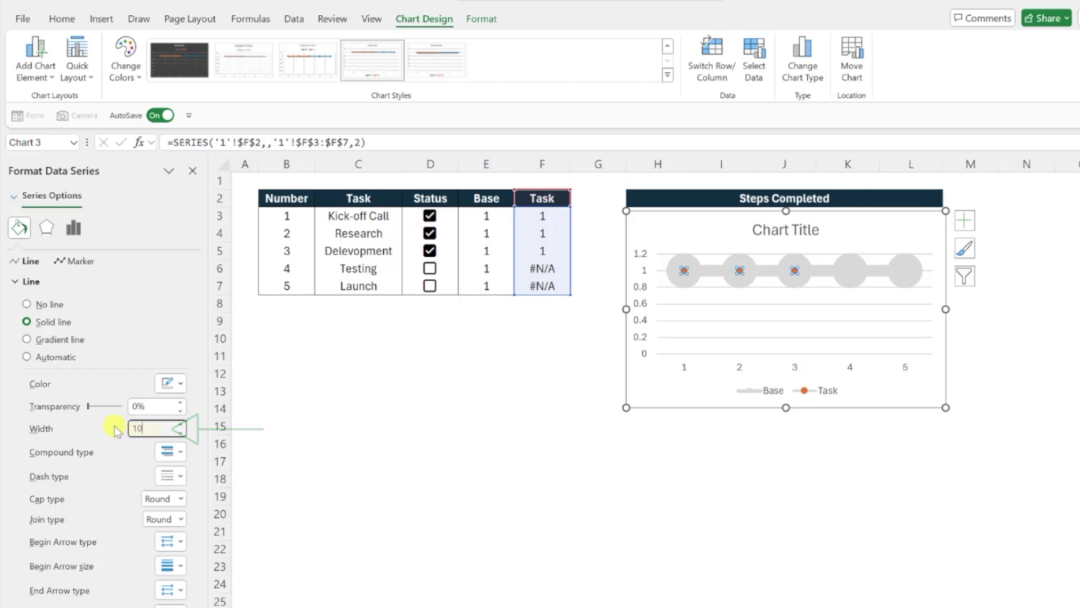
pyautogui.press('Return')
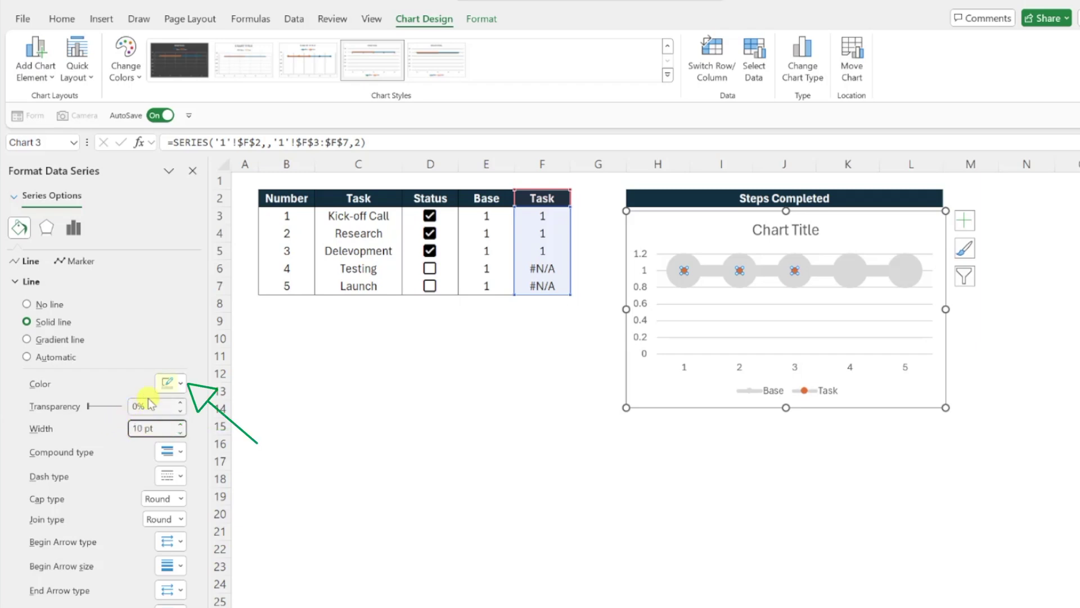
pyautogui.click(182, 384)
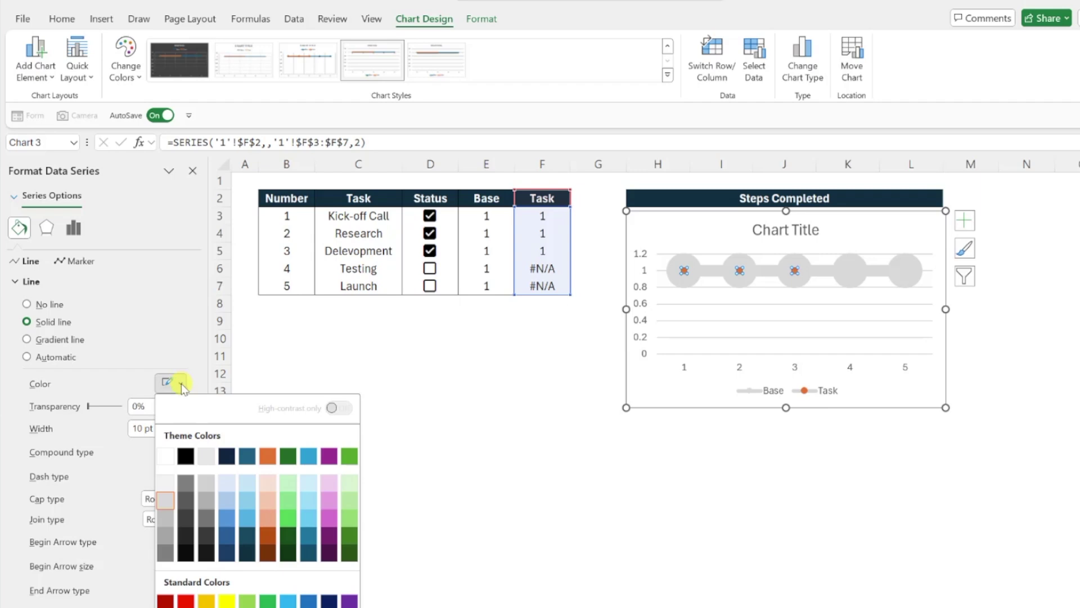
pyautogui.click(247, 519)
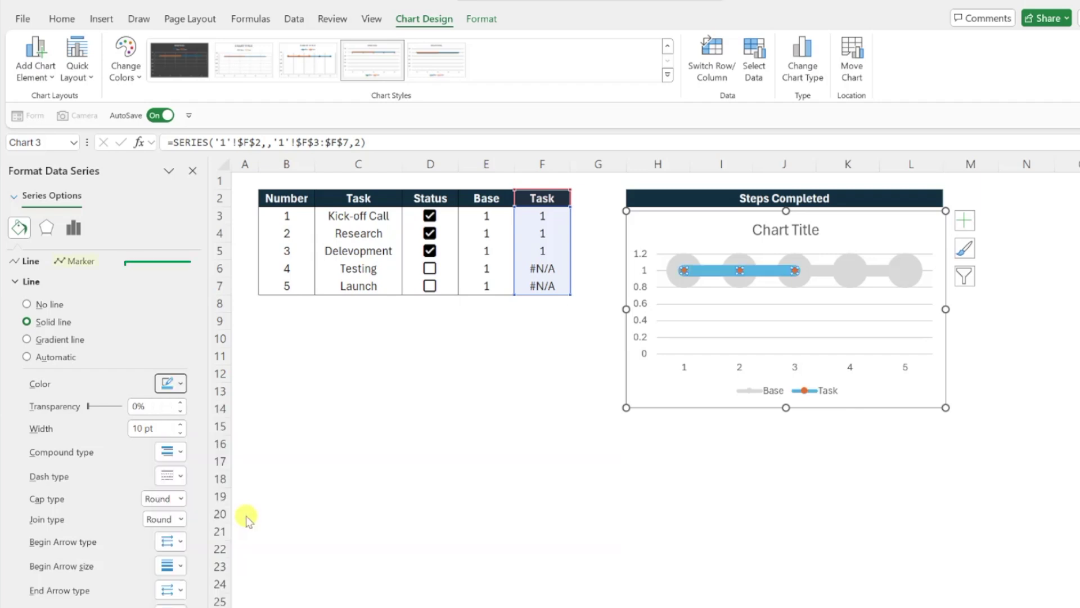
# - Give the Task series built-in size-30 markers with solid blue fill and no border
pyautogui.click(80, 261)
pyautogui.click(70, 281)
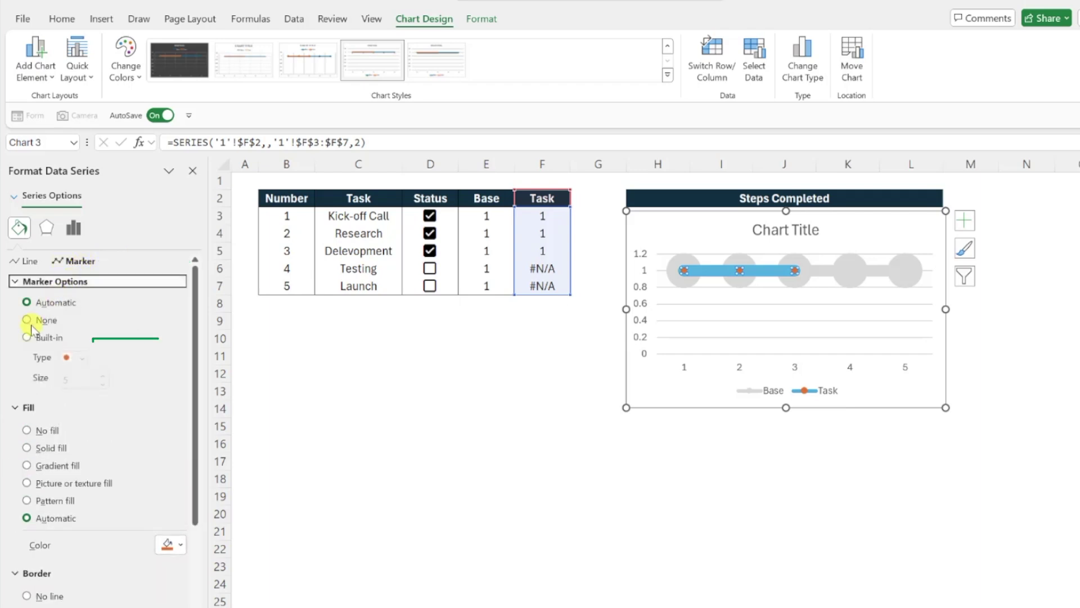
pyautogui.click(27, 337)
pyautogui.doubleClick(69, 380)
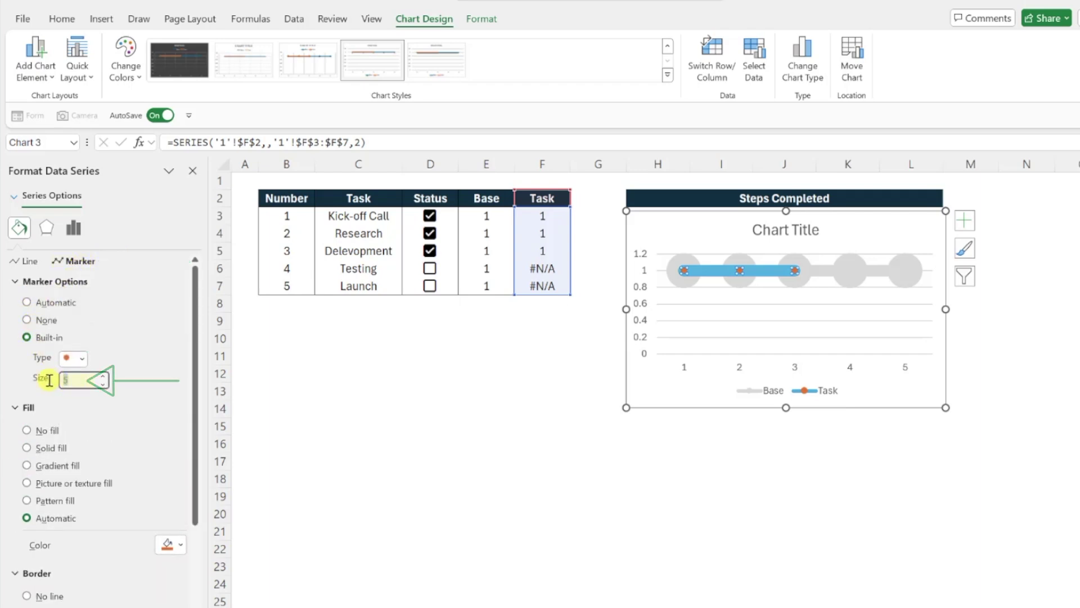
pyautogui.write('30')
pyautogui.press('Return')
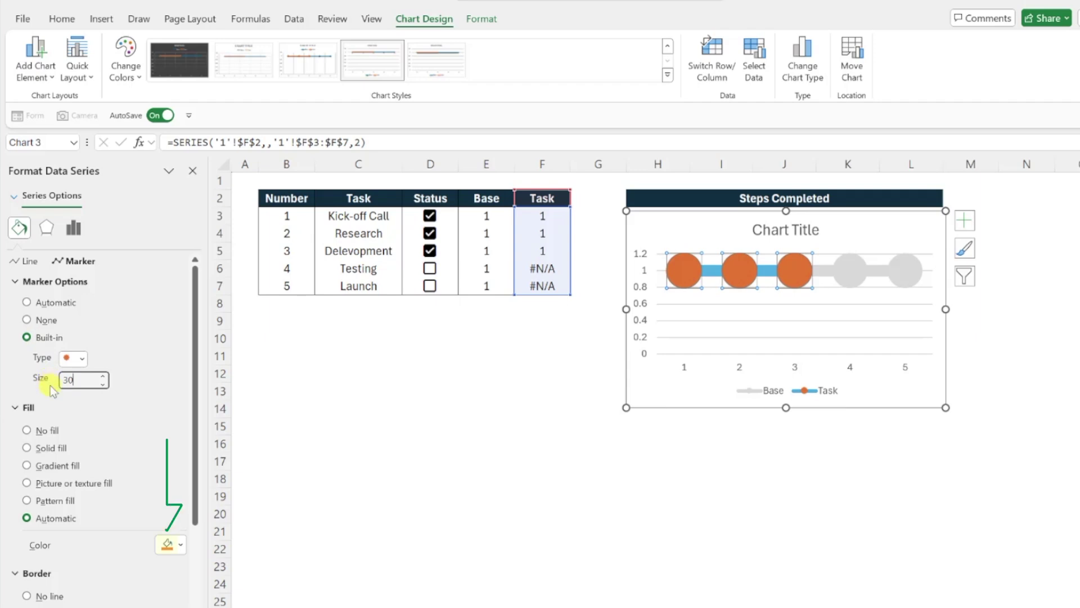
pyautogui.click(167, 544)
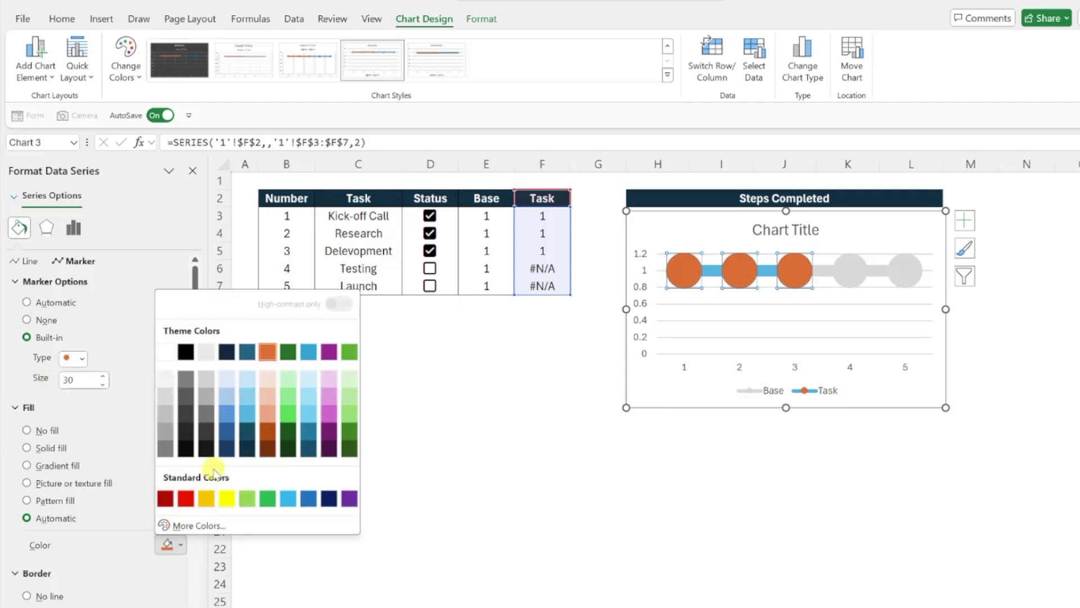
pyautogui.click(243, 414)
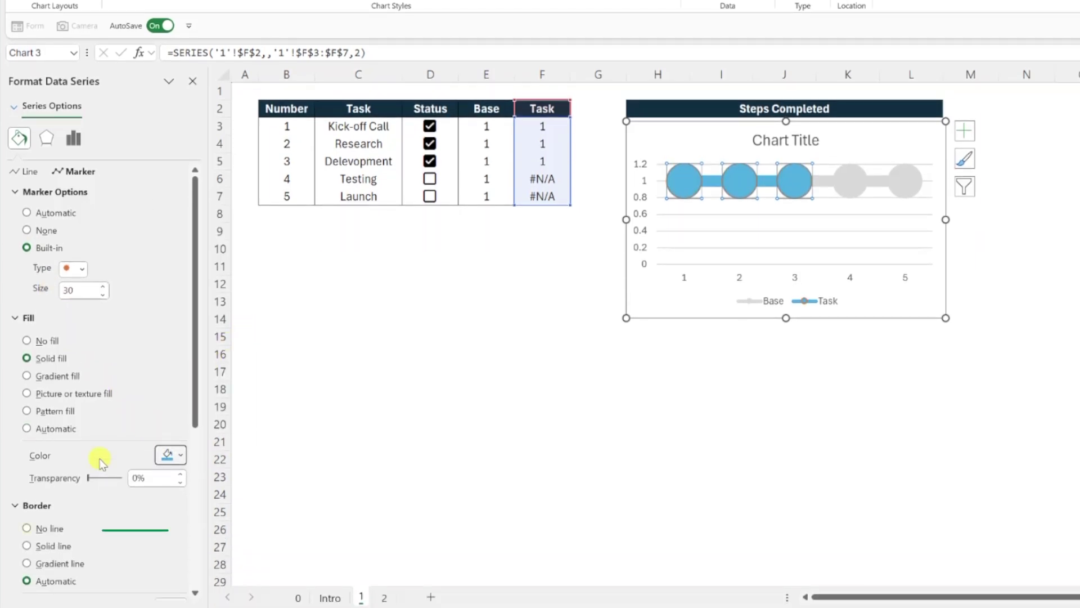
pyautogui.click(27, 527)
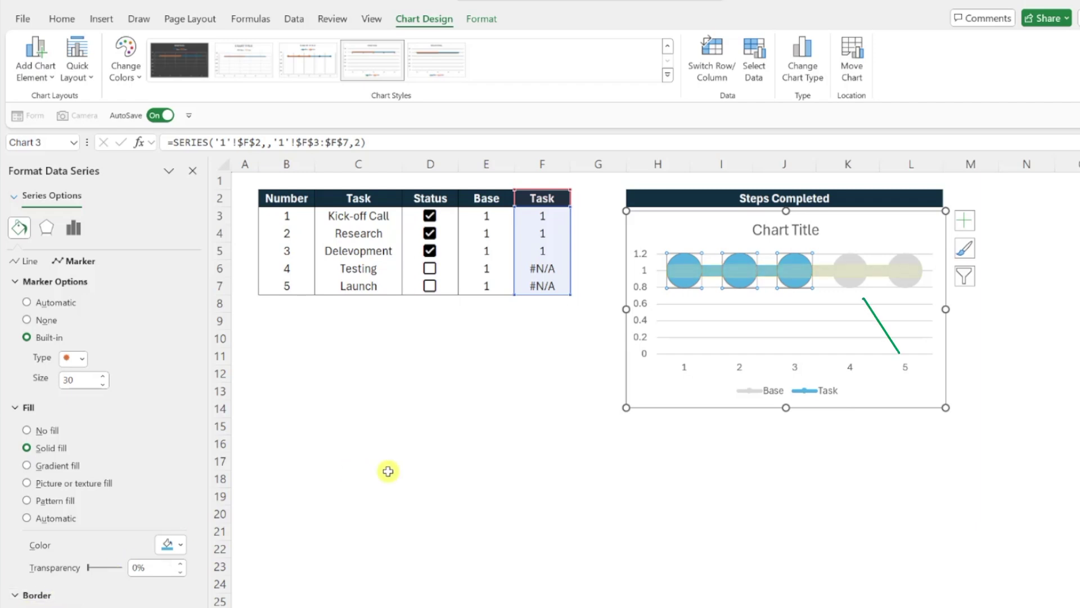
# - Add data labels to the Base series using Value From Cells with range B3:B7
pyautogui.click(844, 282)
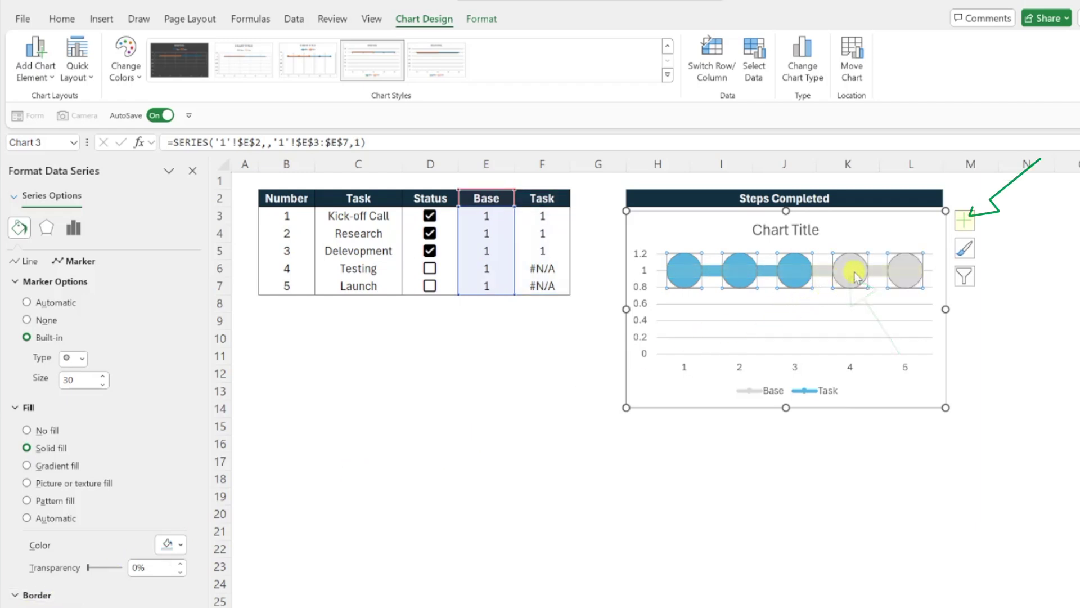
pyautogui.click(966, 226)
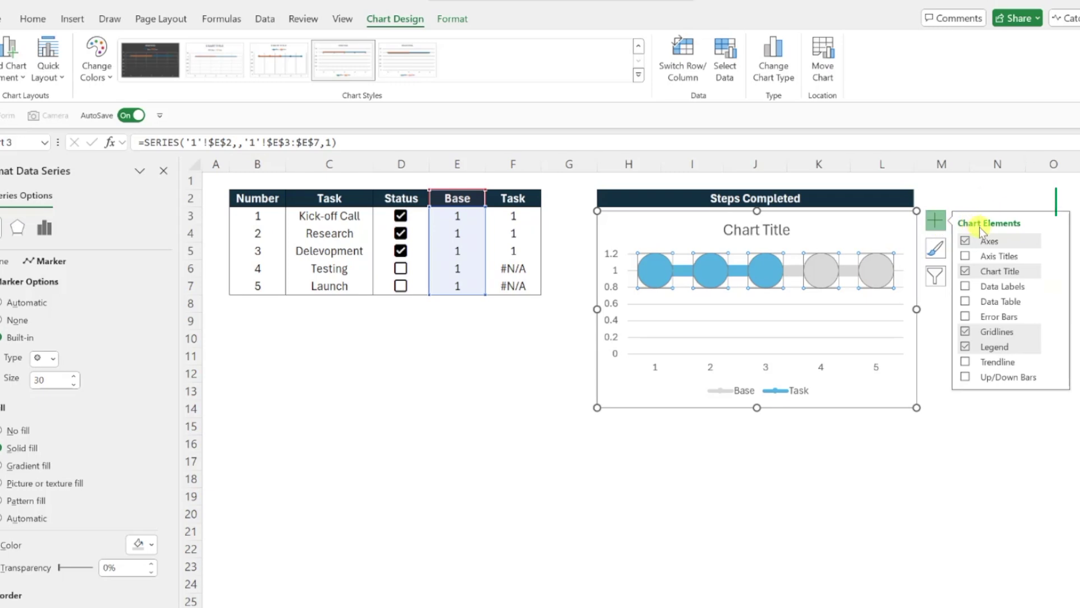
pyautogui.click(1057, 287)
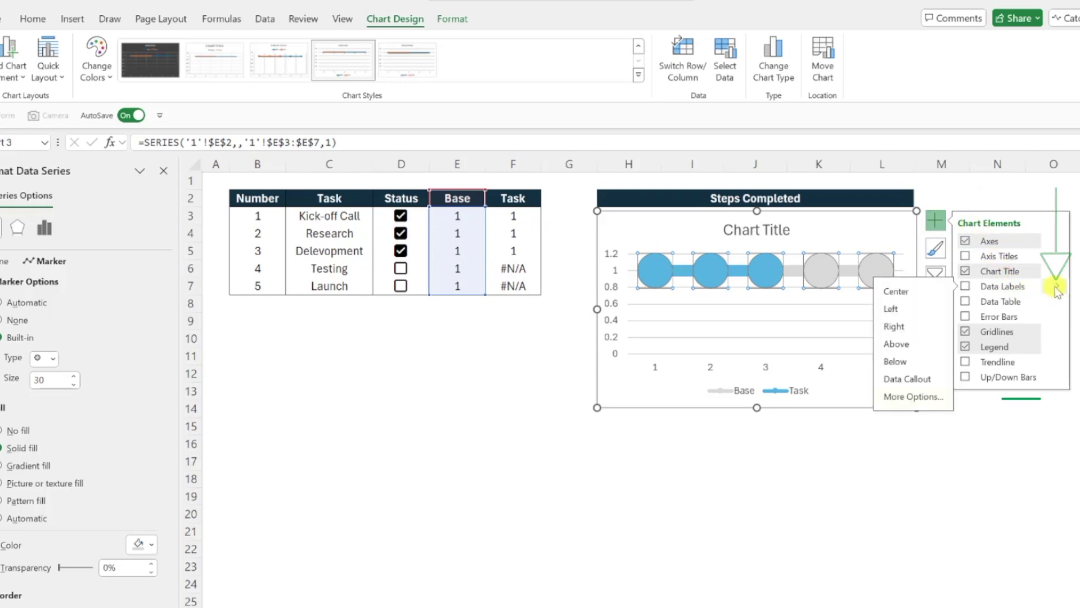
pyautogui.click(927, 398)
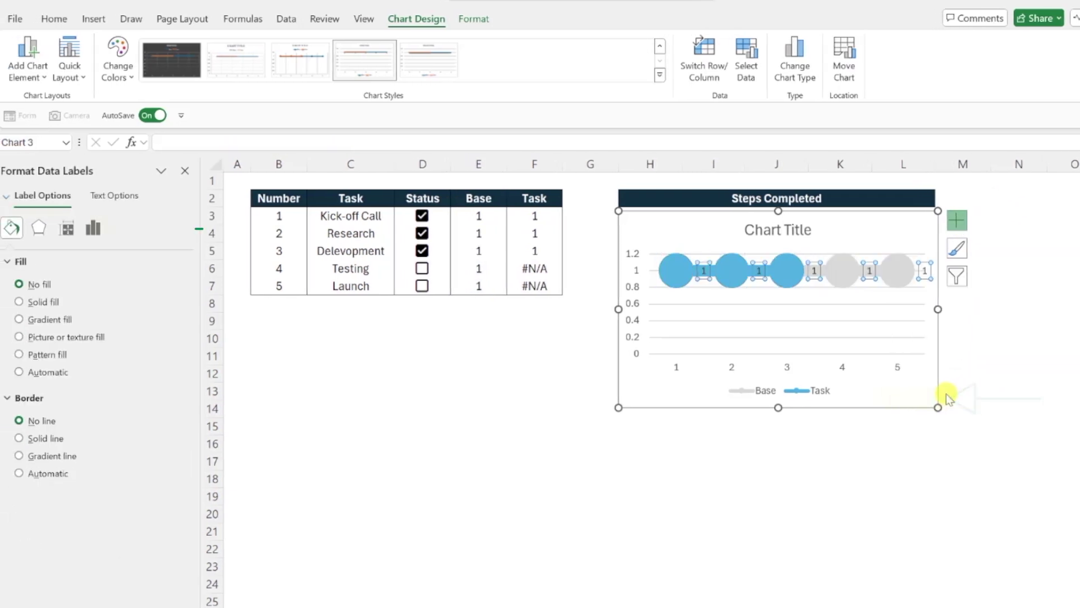
pyautogui.click(103, 235)
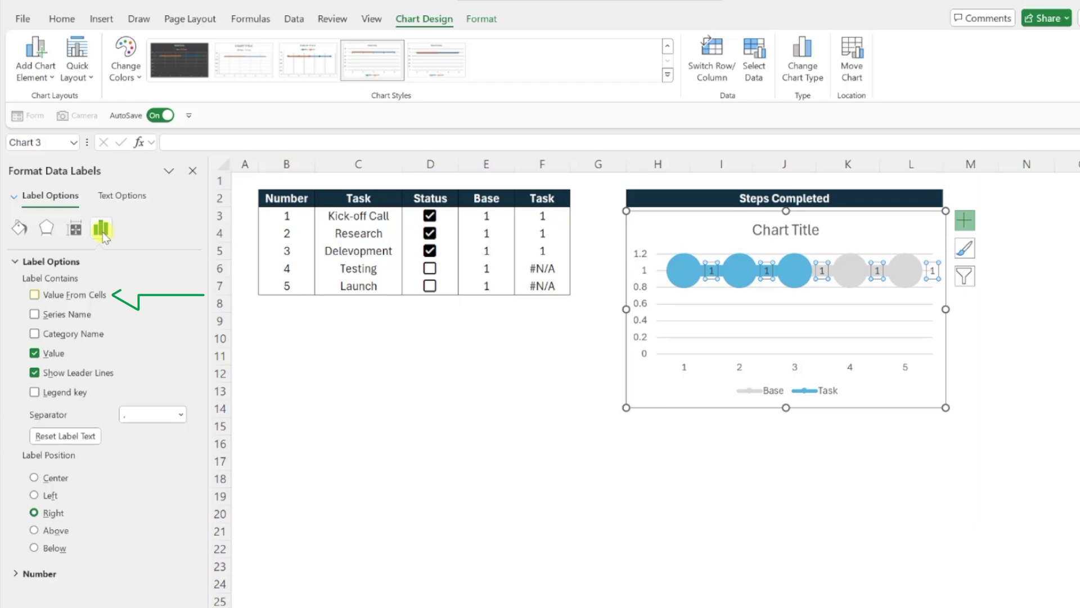
pyautogui.click(35, 294)
pyautogui.moveTo(287, 217); pyautogui.dragTo(285, 284)
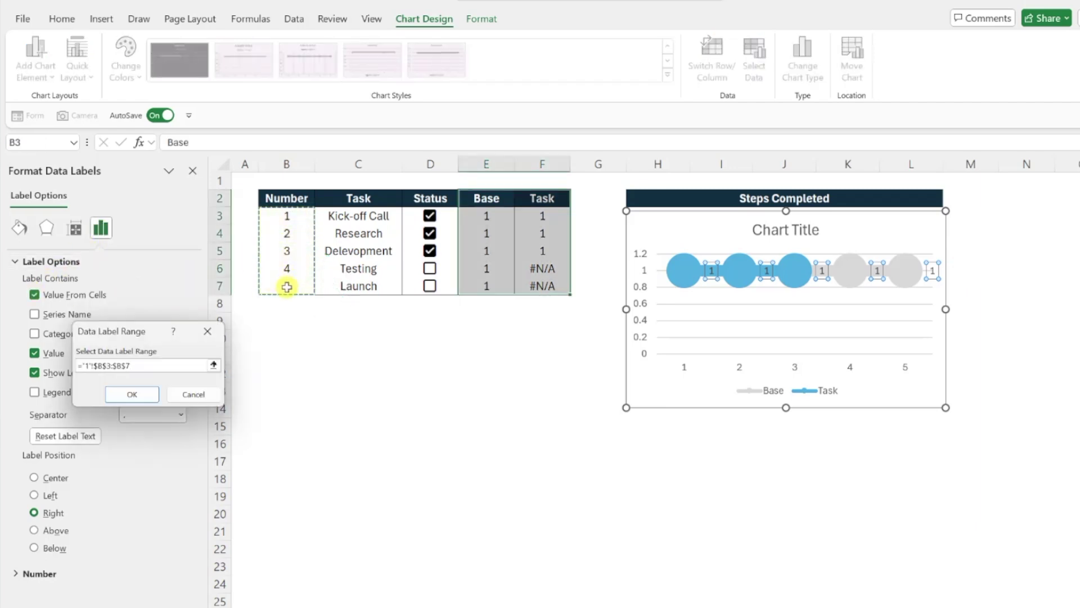
pyautogui.click(131, 393)
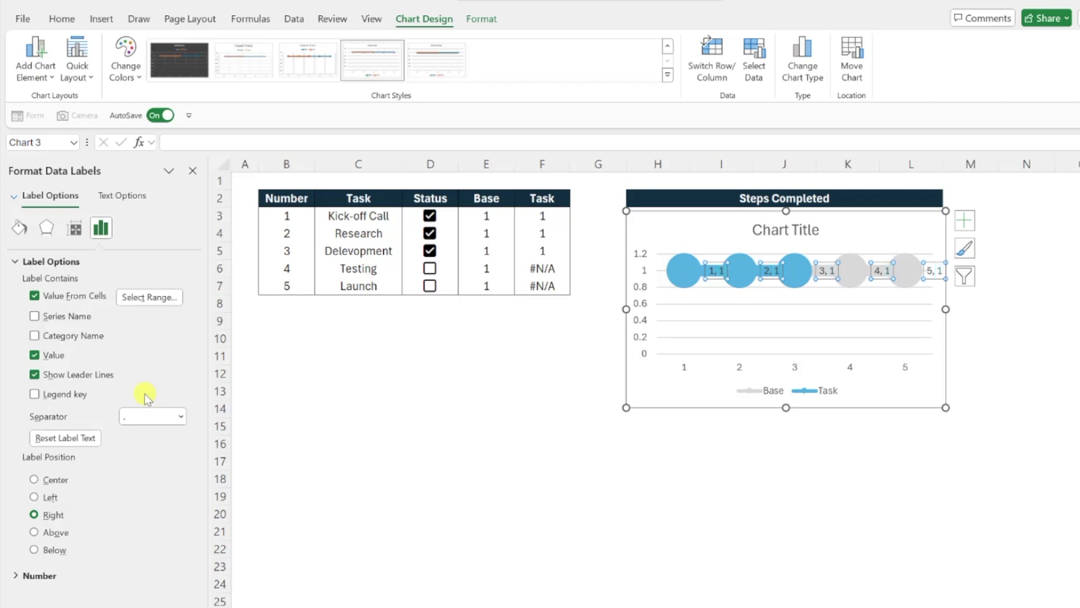
# - Remove the value from the labels, centre them, and format them 14 pt bold white
pyautogui.click(34, 355)
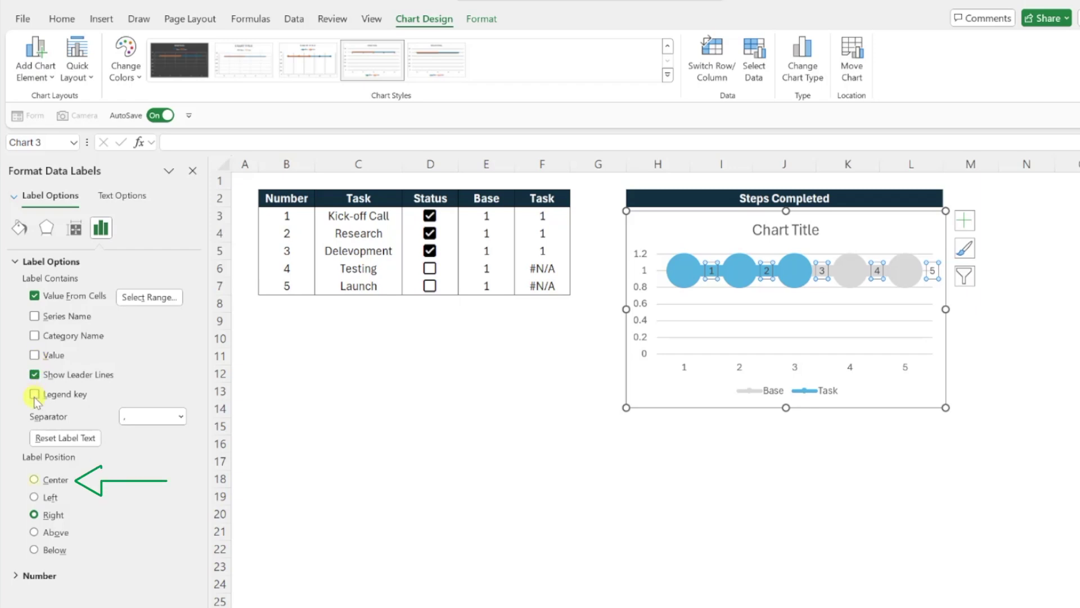
pyautogui.click(34, 480)
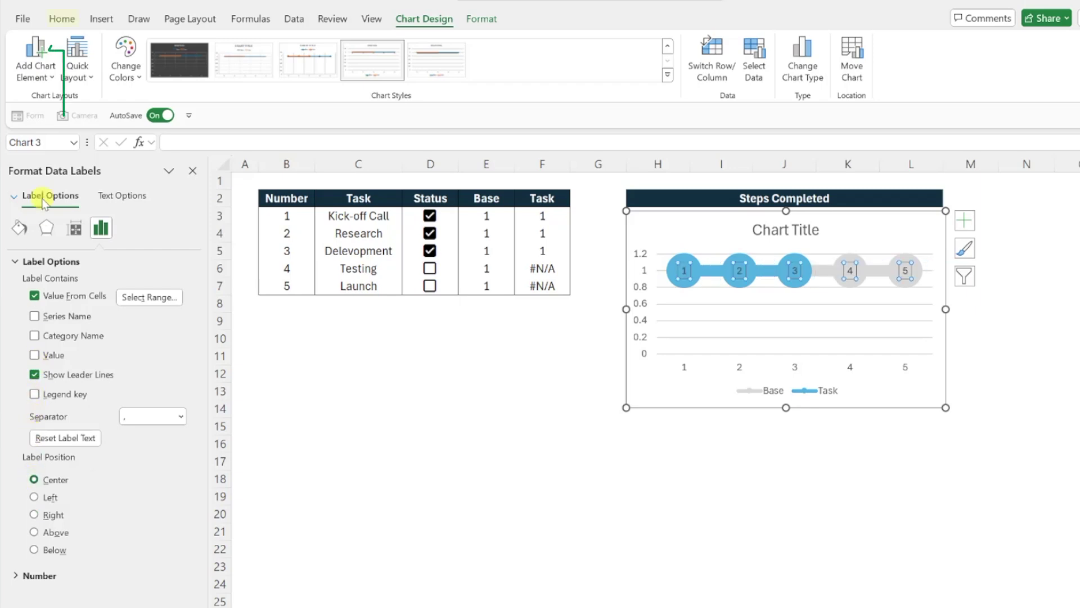
pyautogui.click(60, 21)
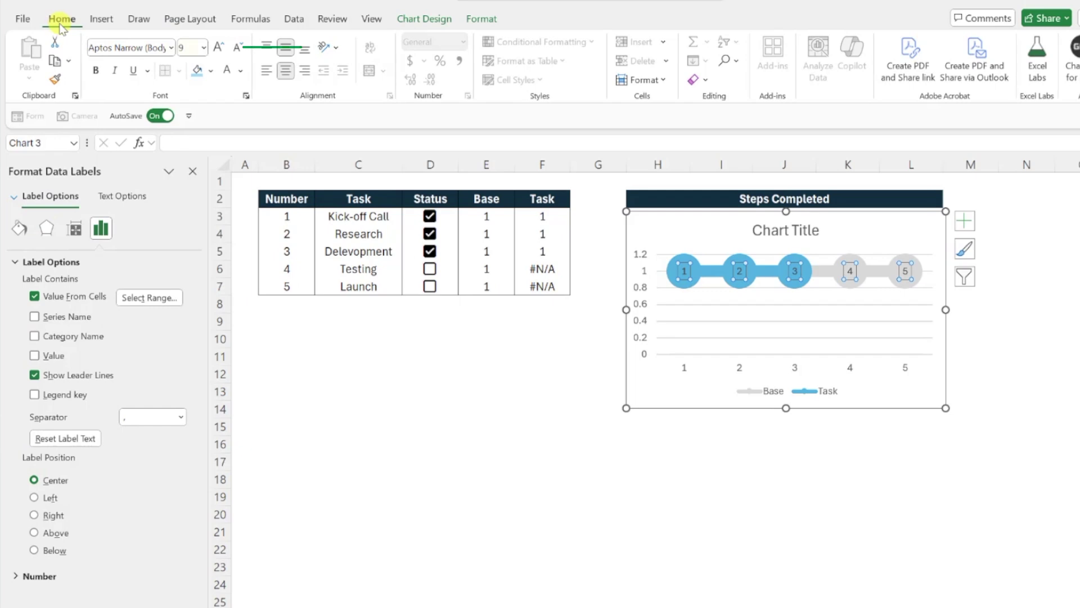
pyautogui.click(199, 47)
pyautogui.click(193, 163)
pyautogui.click(95, 70)
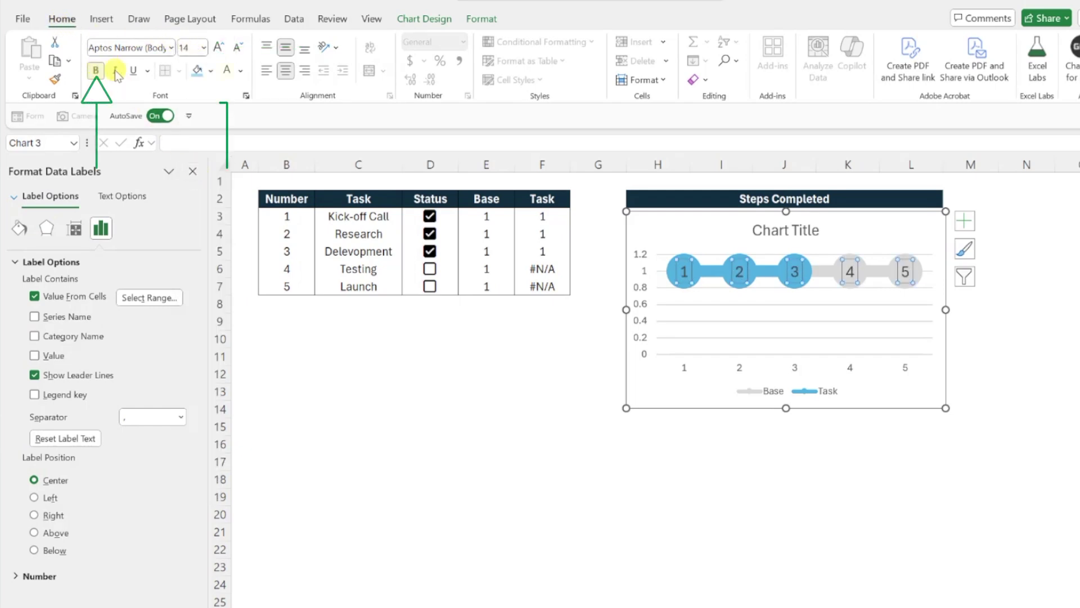
pyautogui.click(226, 71)
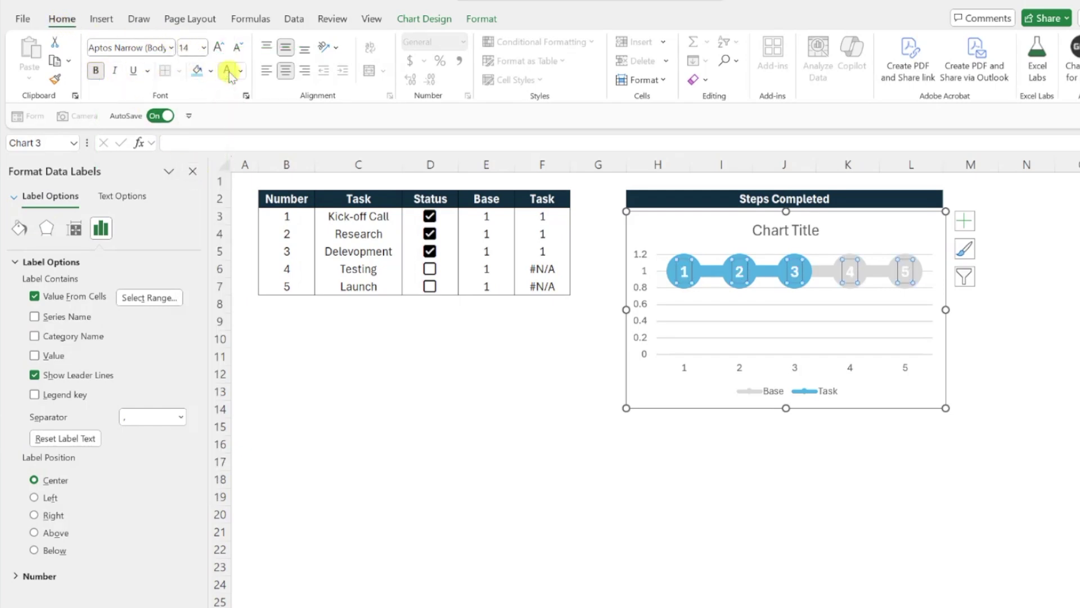
pyautogui.click(193, 171)
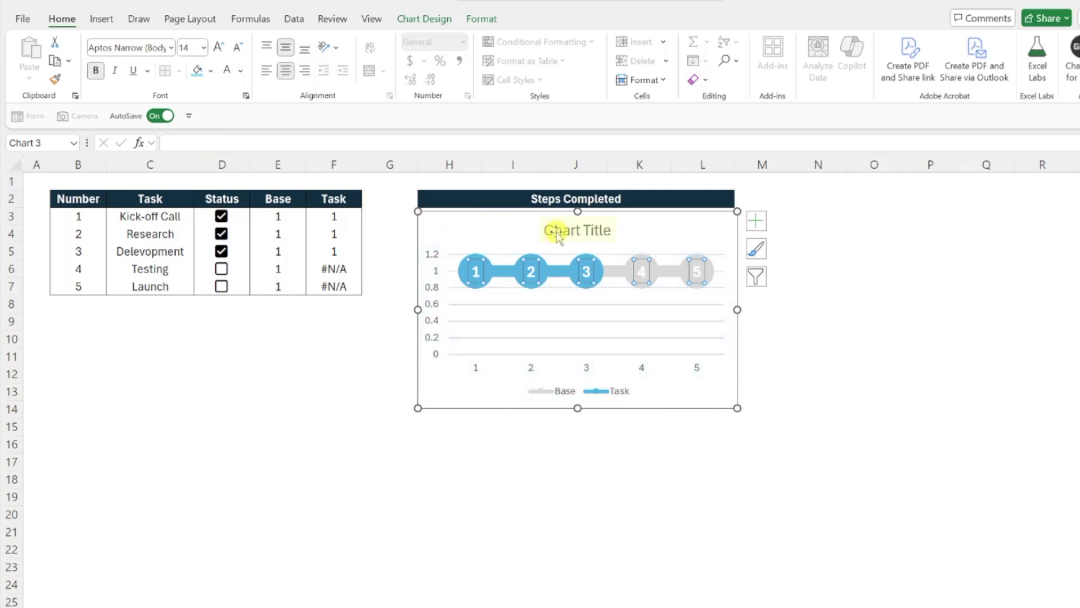
# - Delete the chart title, horizontal axis, legend and vertical axis from the step chart
pyautogui.click(557, 231)
pyautogui.press('Delete')
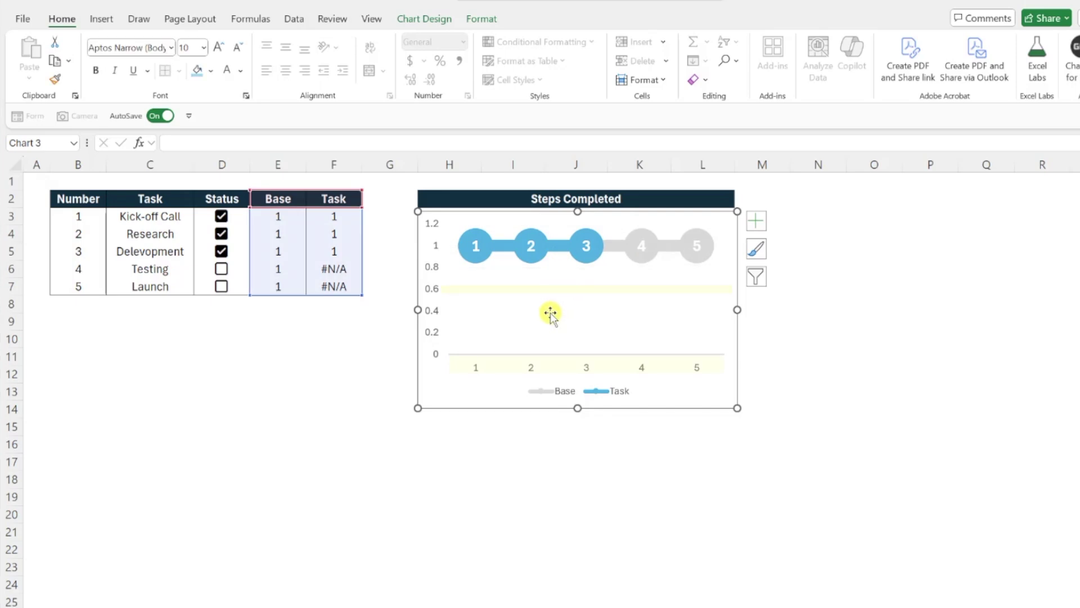
pyautogui.click(533, 369)
pyautogui.press('Delete')
pyautogui.click(555, 388)
pyautogui.press('Delete')
pyautogui.click(430, 309)
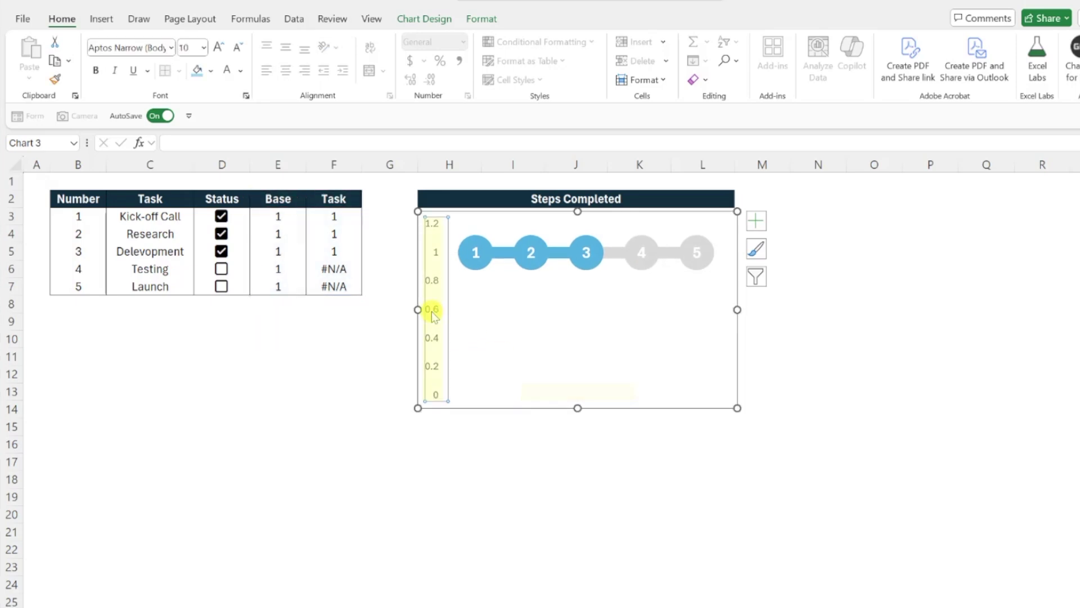
pyautogui.press('Delete')
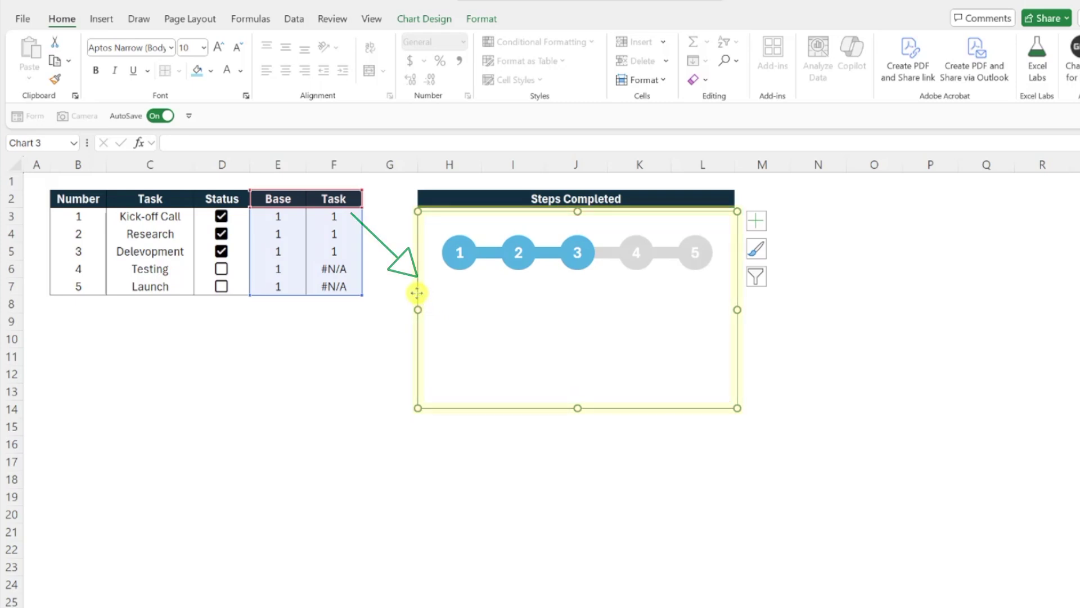
# - Set the chart's Shape Outline to No Outline to remove its border
pyautogui.click(482, 21)
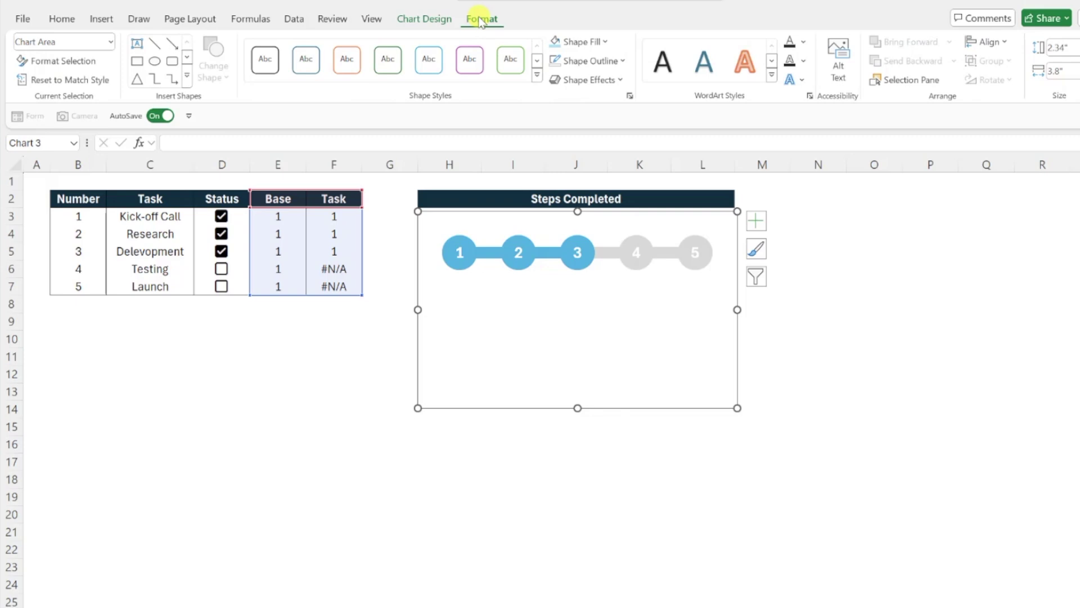
pyautogui.click(579, 62)
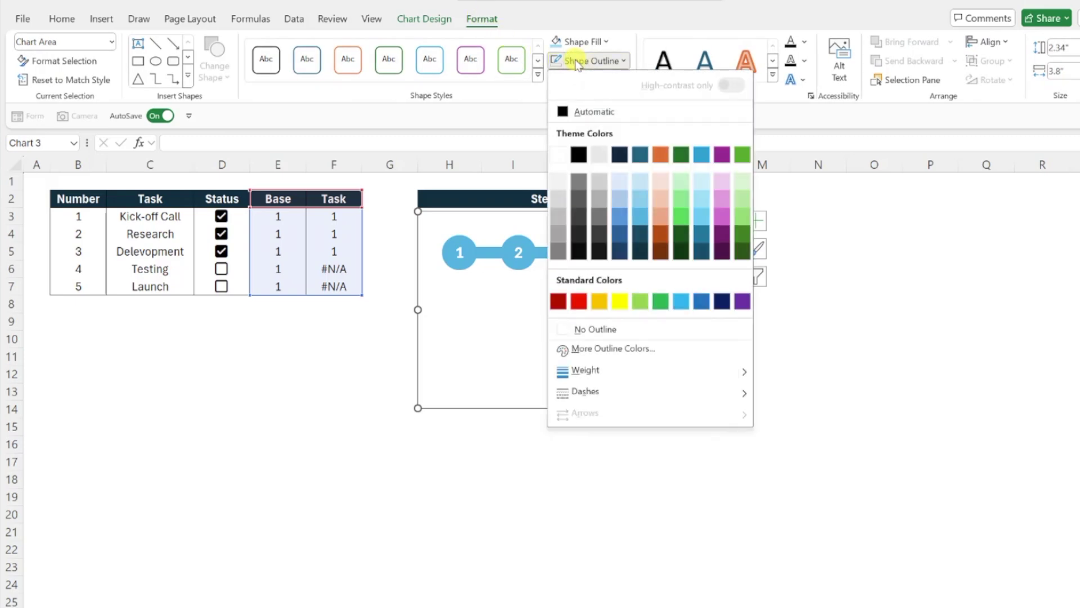
pyautogui.click(585, 329)
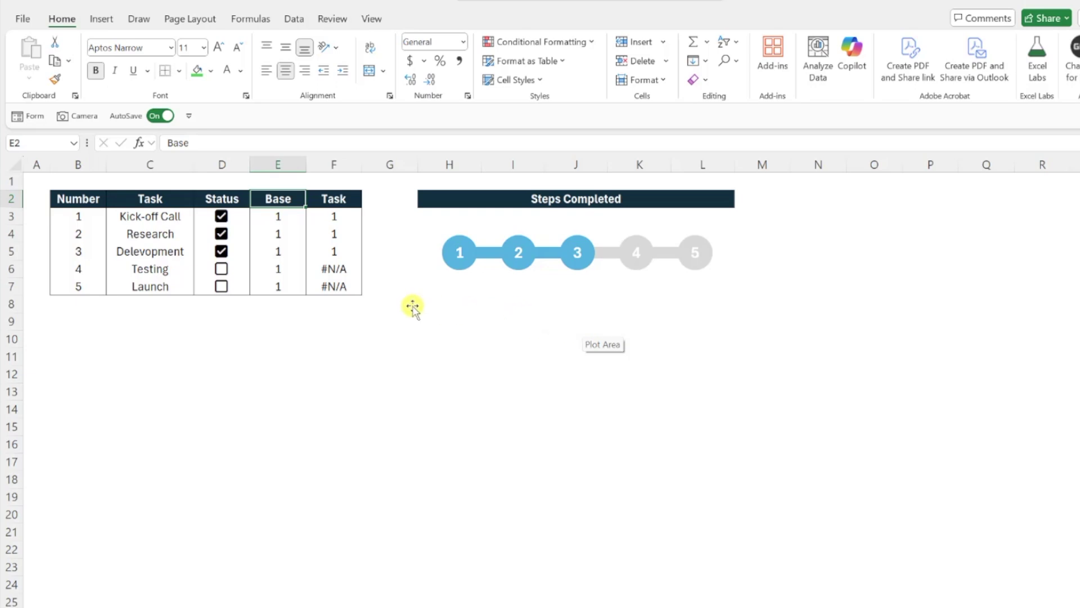
# - Tick the Testing and Launch checkboxes in D6 and D7 so the Task column reads 1 throughout
pyautogui.click(222, 270)
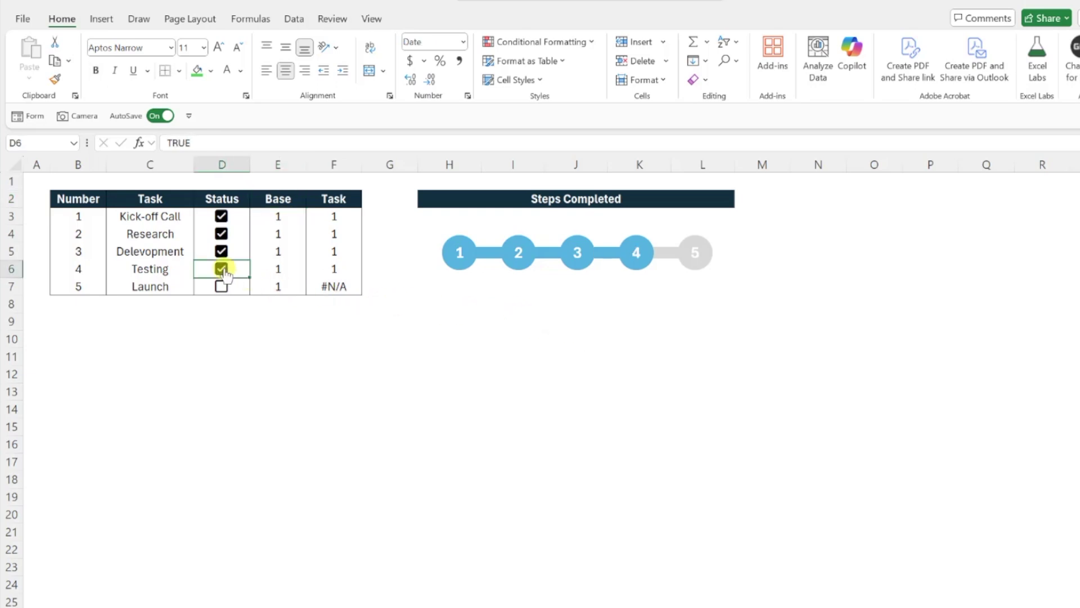
pyautogui.click(223, 288)
pyautogui.click(223, 288)
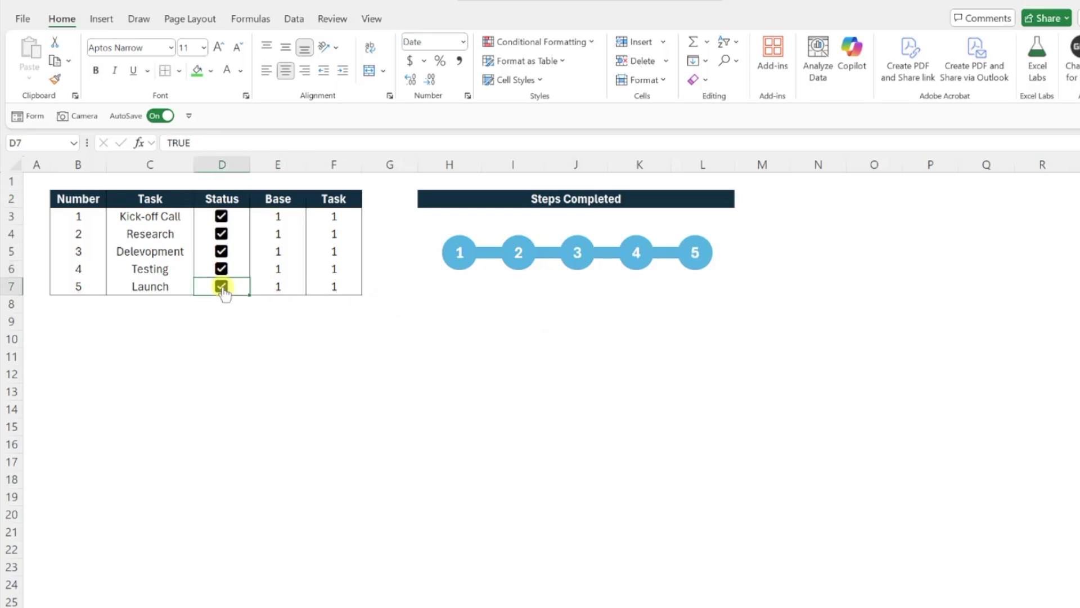